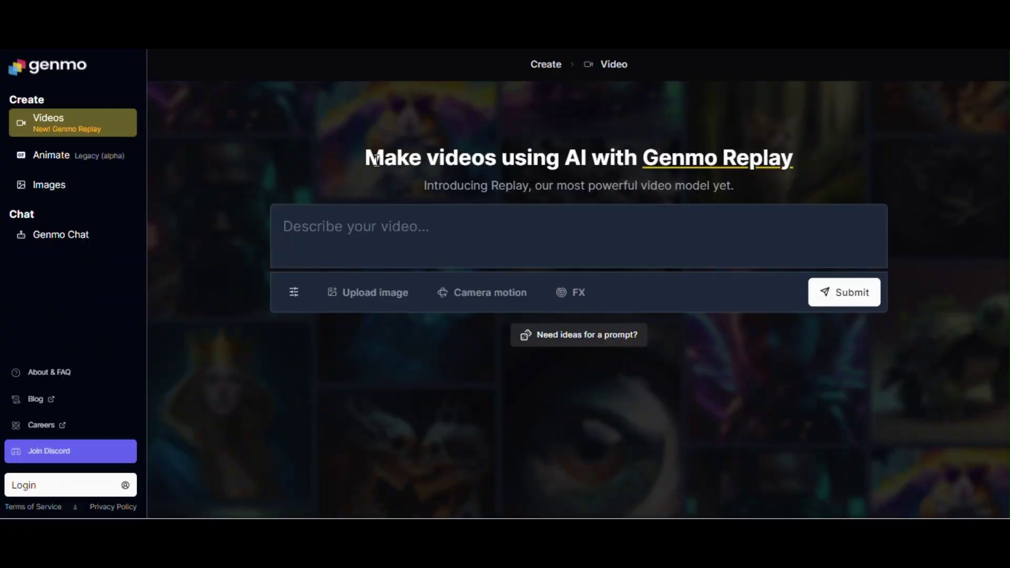
- Sign in to Genmo by continuing with a Google account
left_click_drag(363, 163, 549, 148)
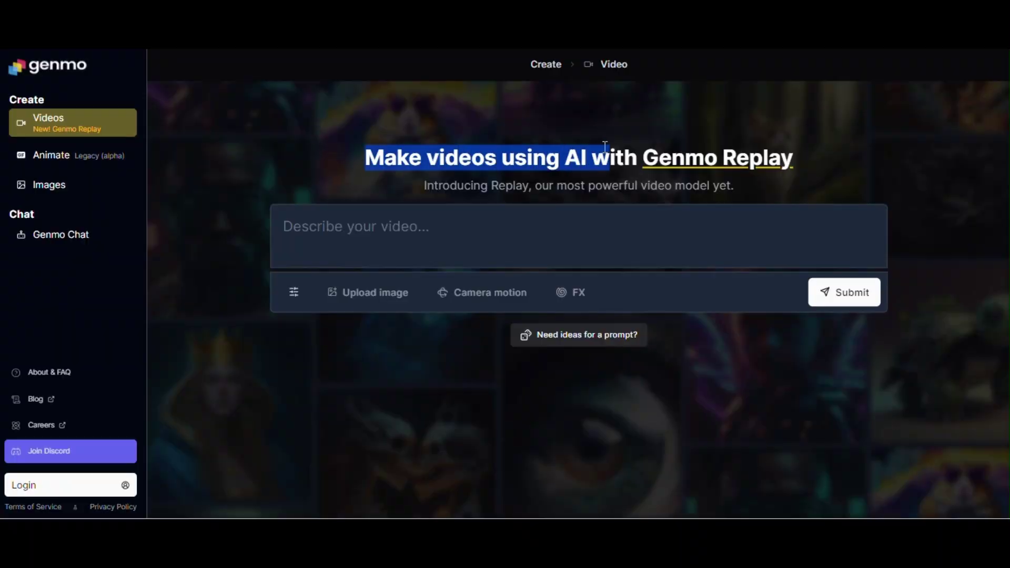
left_click(448, 119)
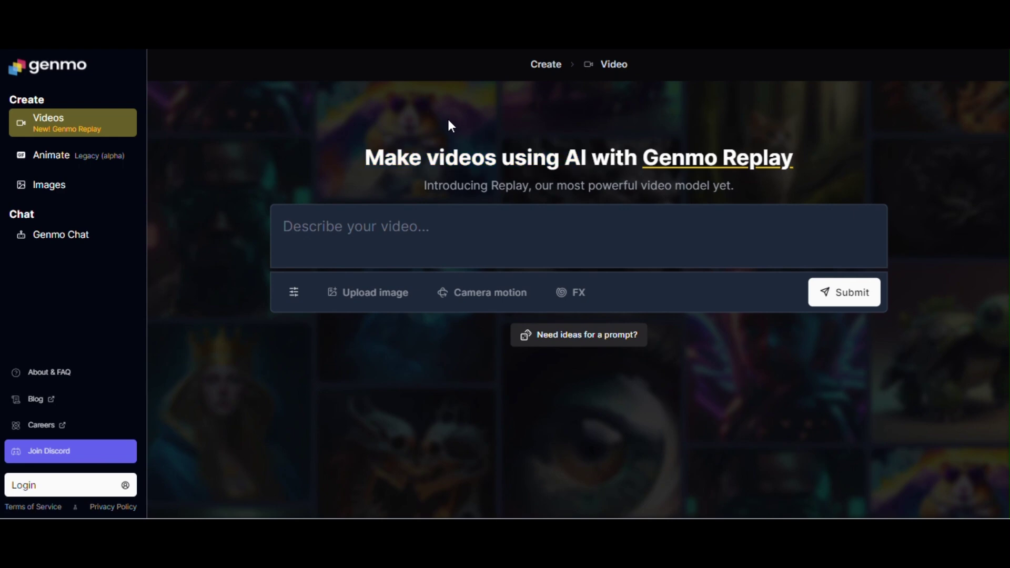
left_click(64, 492)
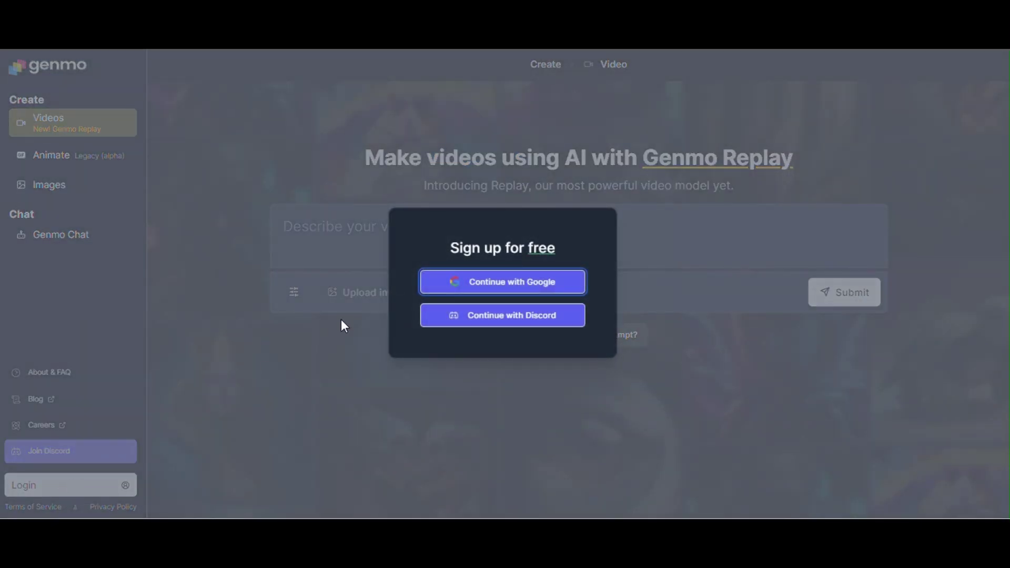
left_click(506, 284)
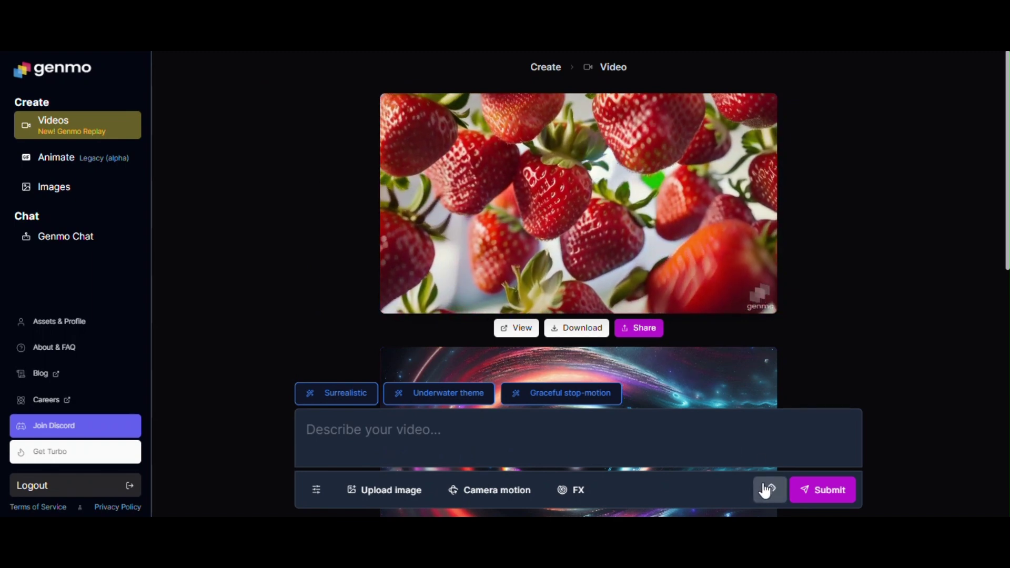
- Generate a video from the random prompt idea "Boho German couple wedding, folk art" and view it full screen
left_click(763, 494)
left_click(765, 491)
left_click(765, 491)
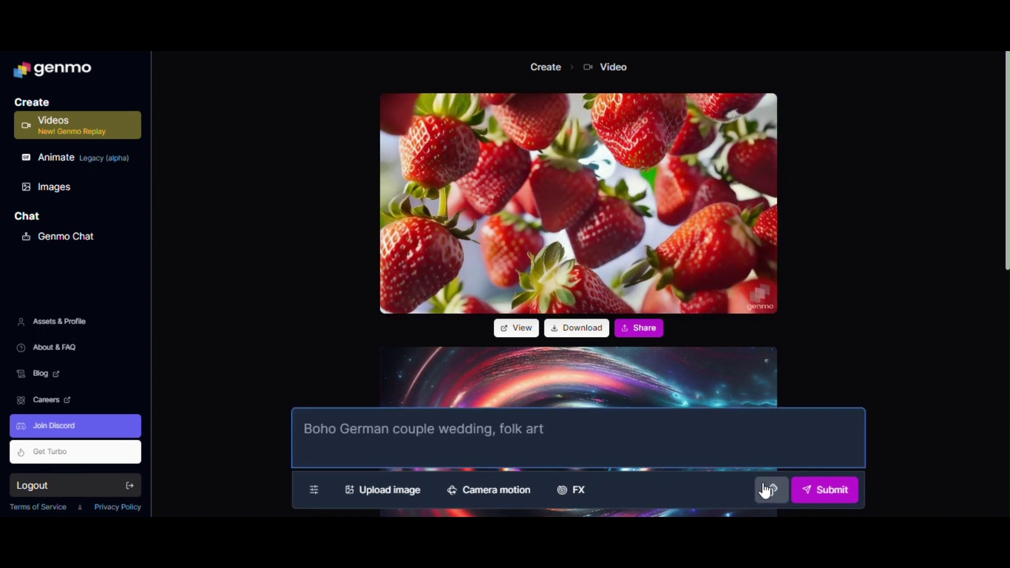
left_click(474, 442)
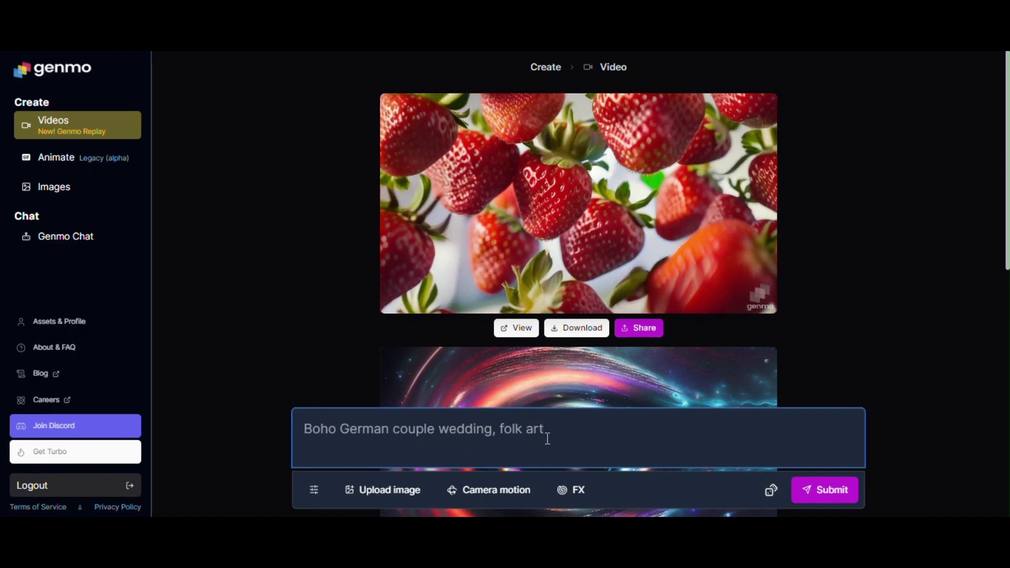
left_click(825, 490)
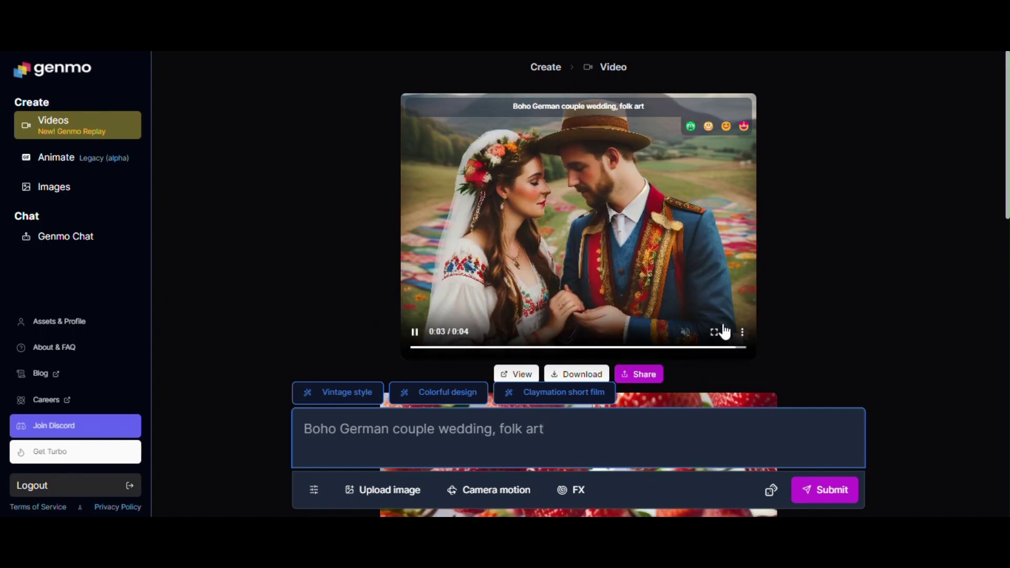
left_click(715, 330)
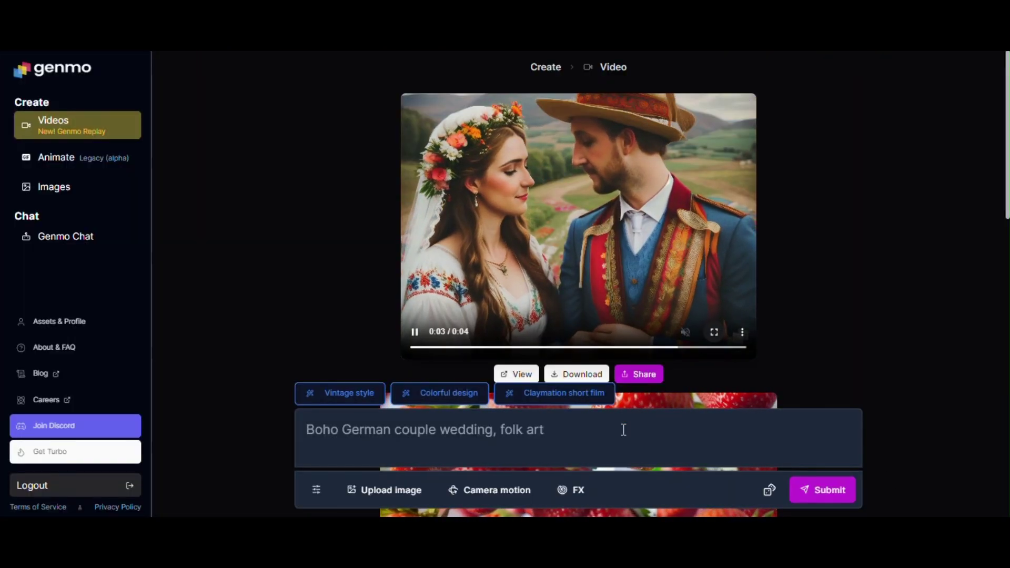
- Cycle through random prompt ideas to "Cat cuddling German Shepherd" and generate a video from it
left_click(770, 491)
left_click(770, 491)
left_click(770, 491)
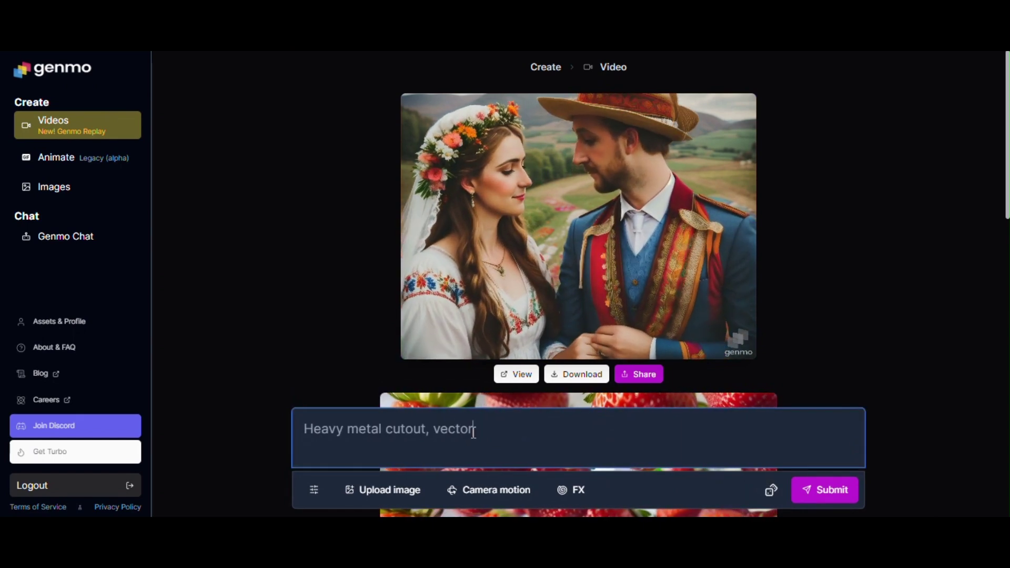
left_click(770, 491)
left_click(769, 491)
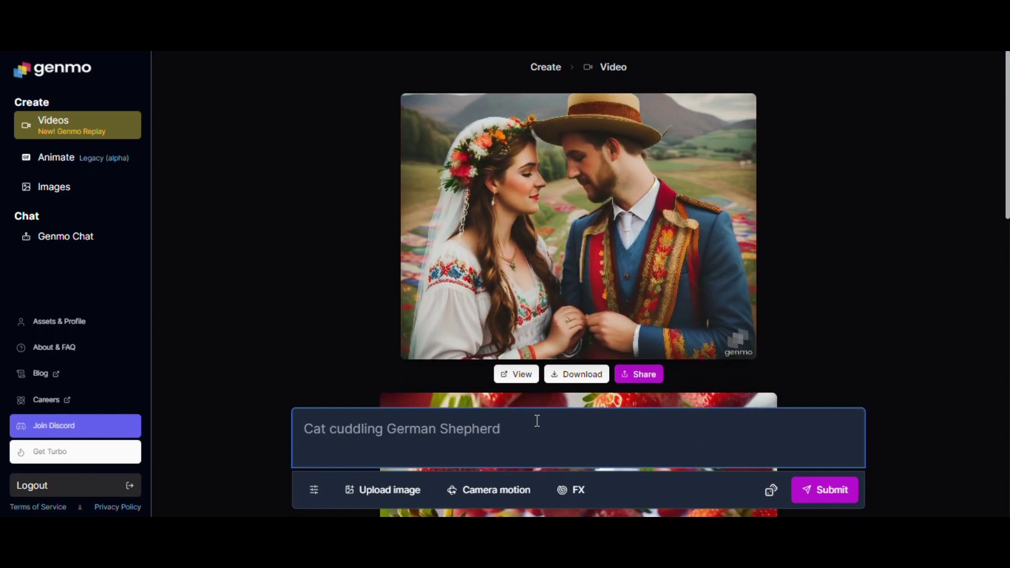
left_click(822, 485)
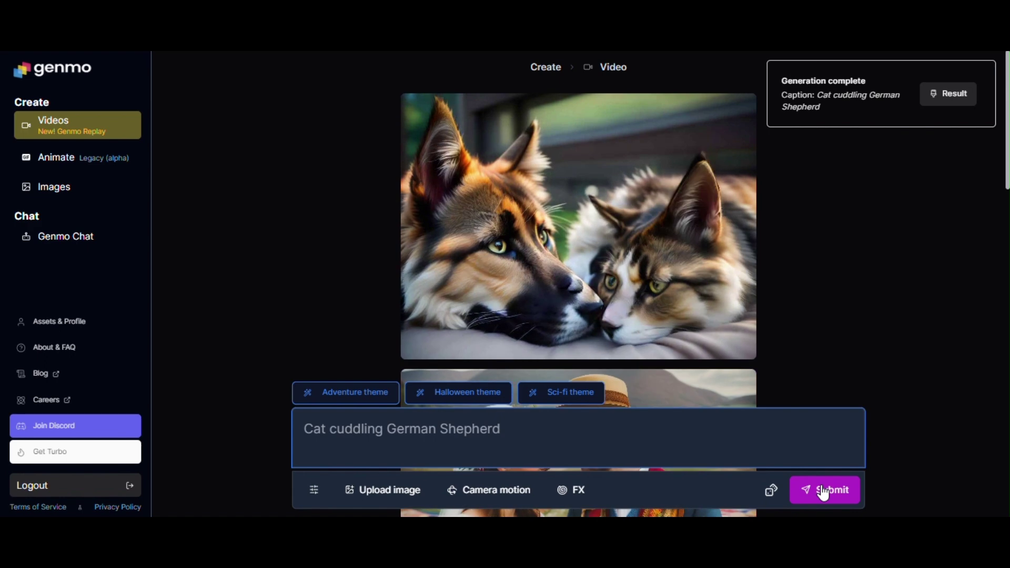
- Watch the cat and German Shepherd video in full screen, and return to the creation page
mouse_move(607, 296)
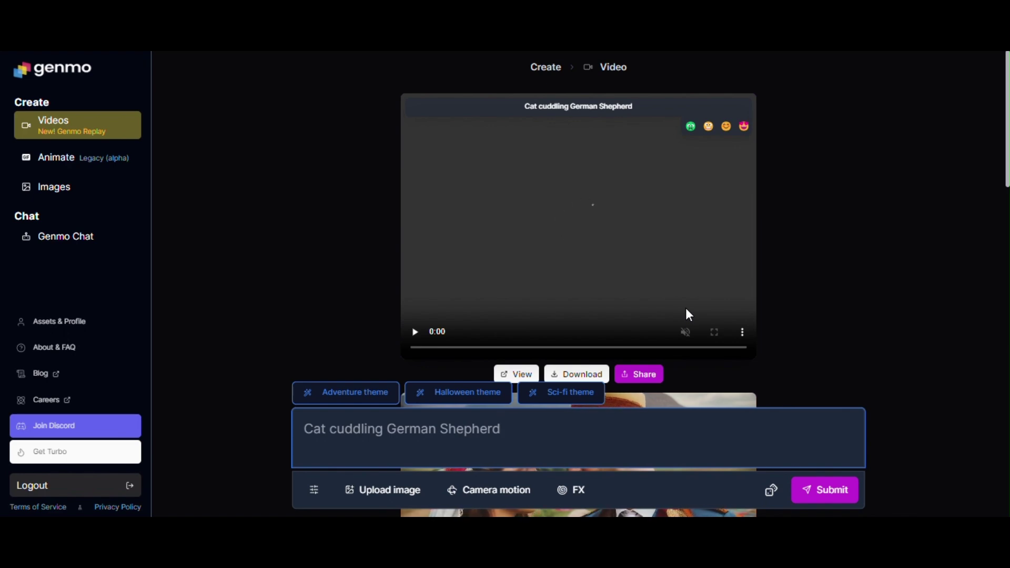
left_click(714, 332)
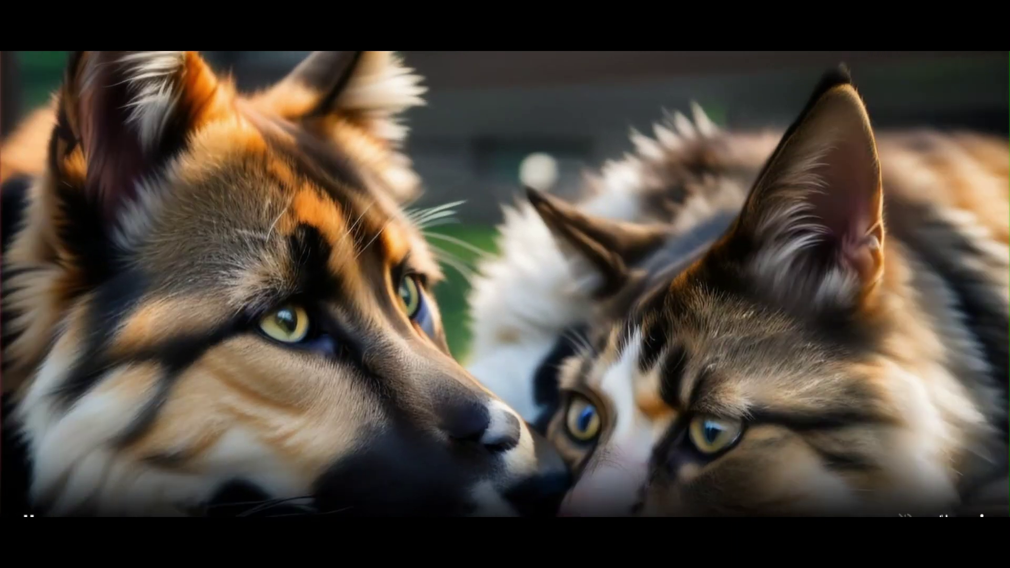
left_click(947, 514)
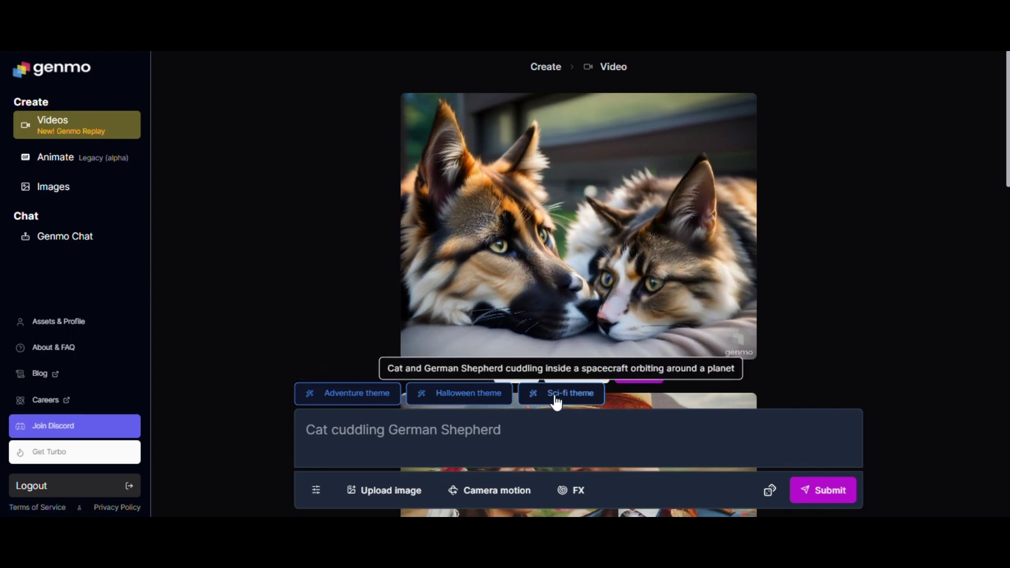
- Generate a video from the random prompt idea "A lonely rowboat floating in rough waves" and view it full screen
left_click(773, 491)
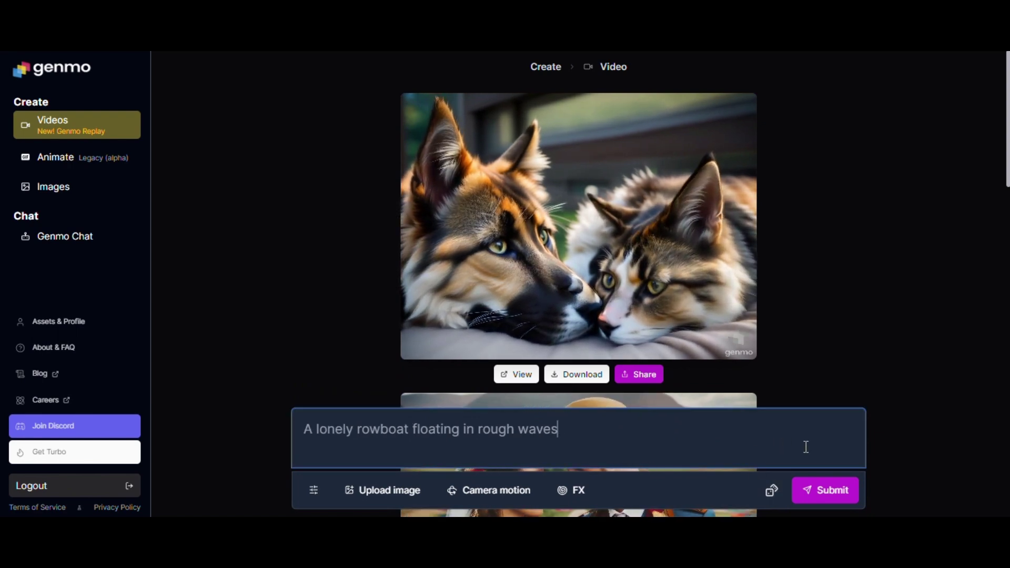
left_click(813, 486)
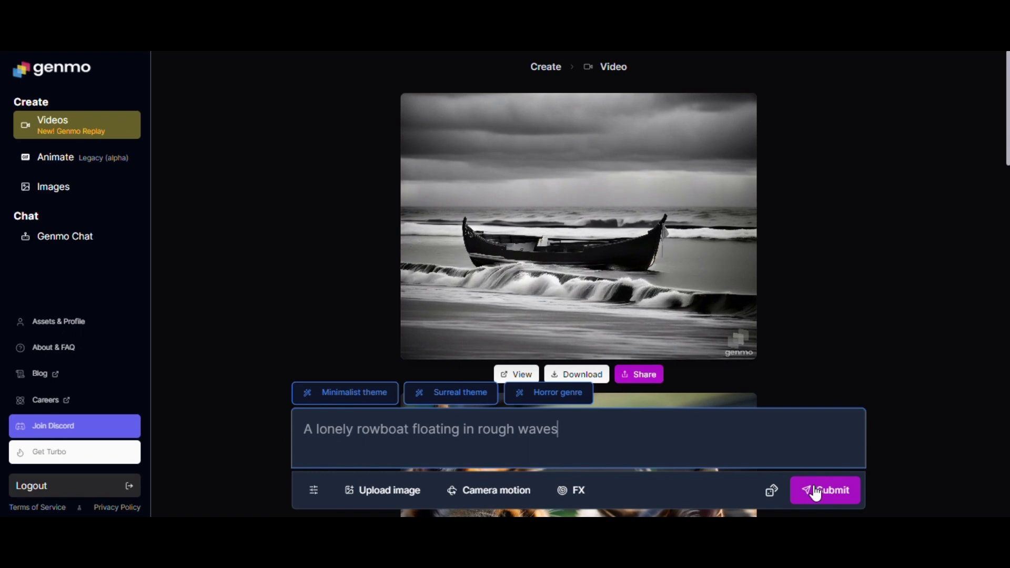
mouse_move(661, 279)
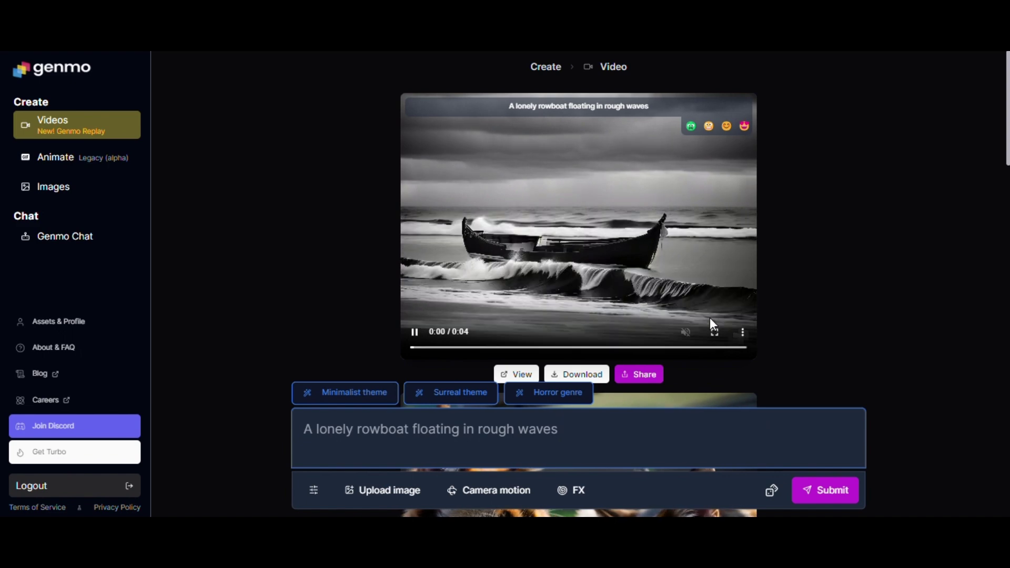
left_click(713, 337)
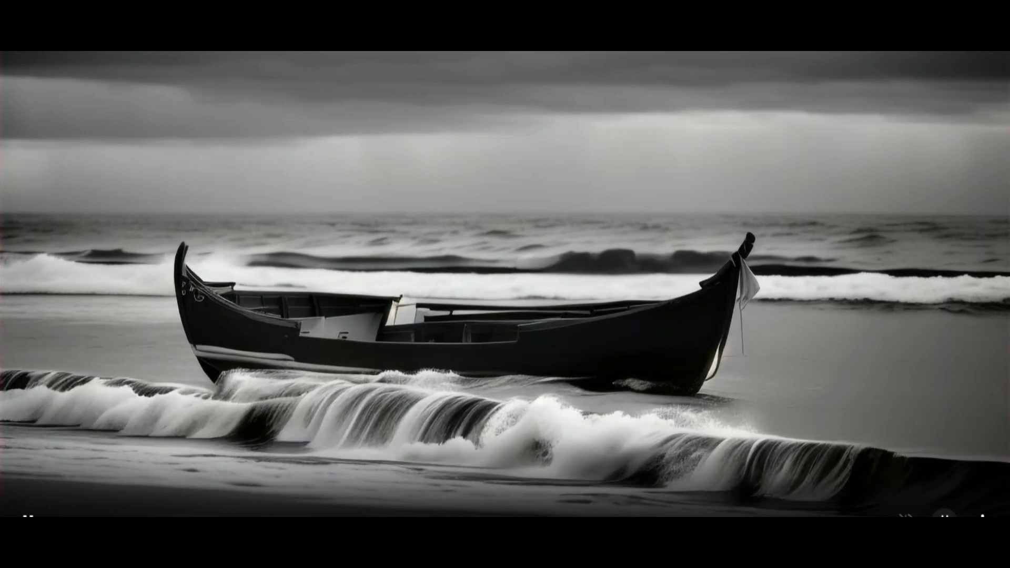
left_click(944, 518)
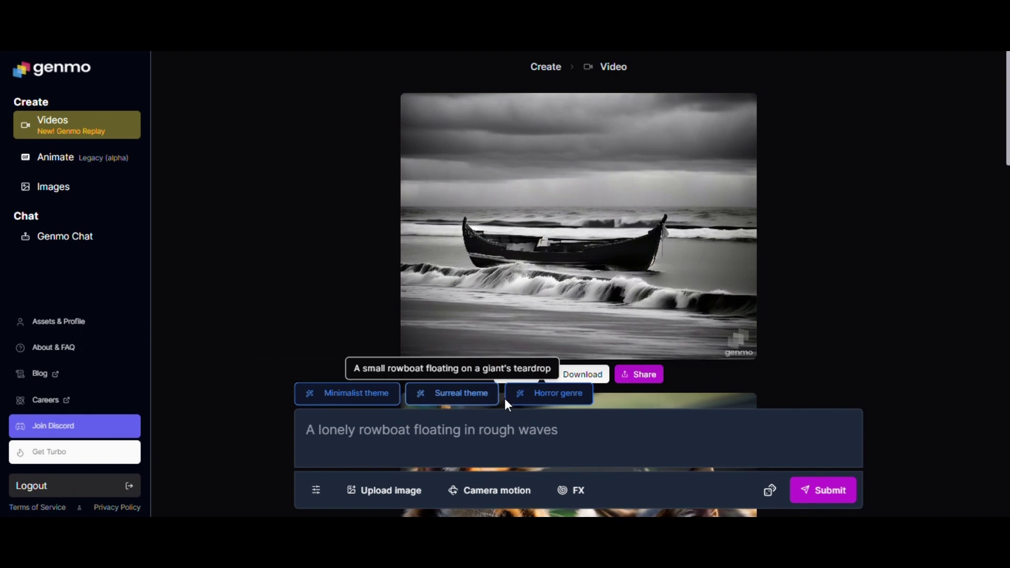
- Generate a variation of the rowboat video with the suggested Horror genre prompt and view it full screen
left_click(557, 403)
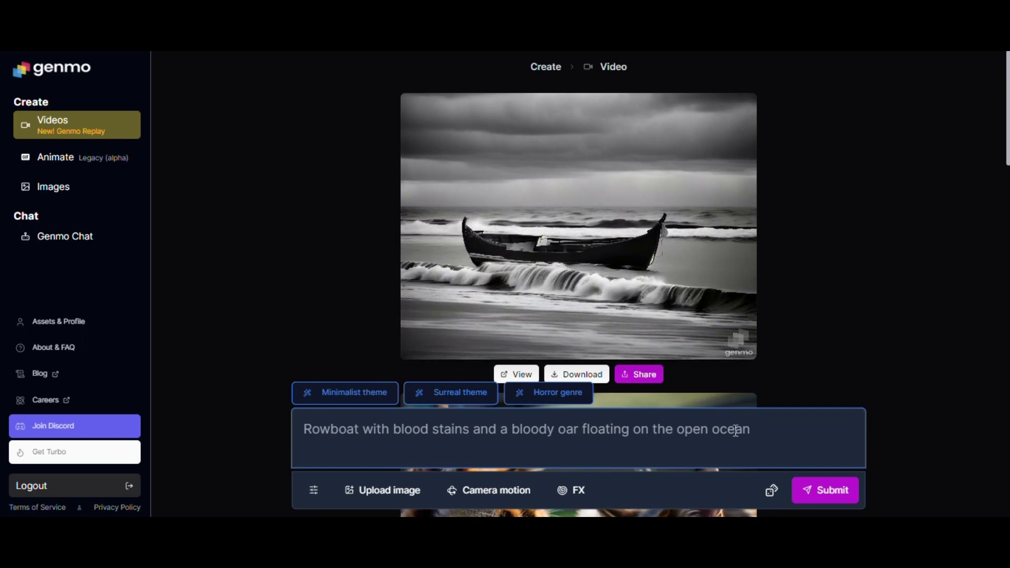
left_click(814, 491)
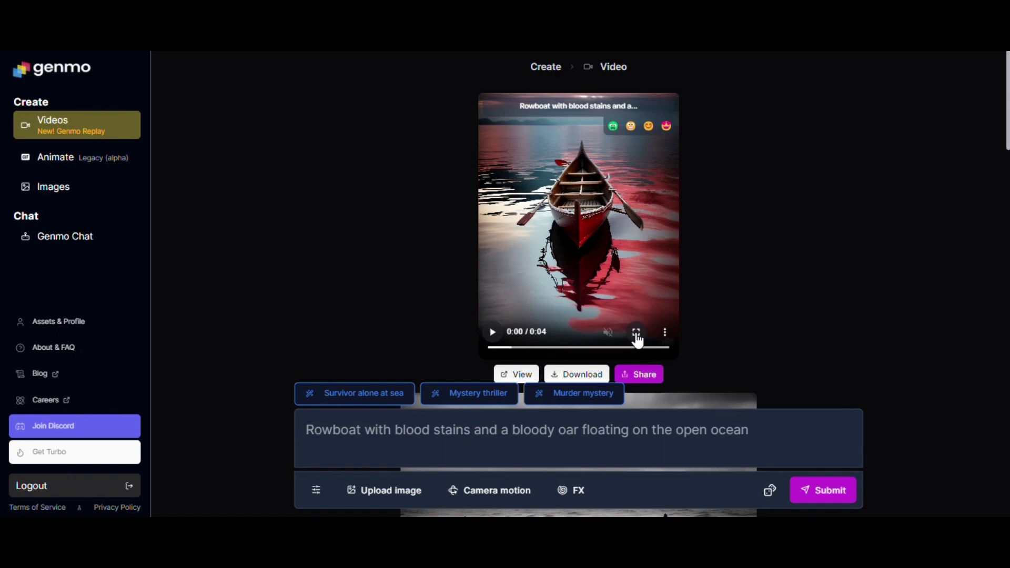
left_click(635, 333)
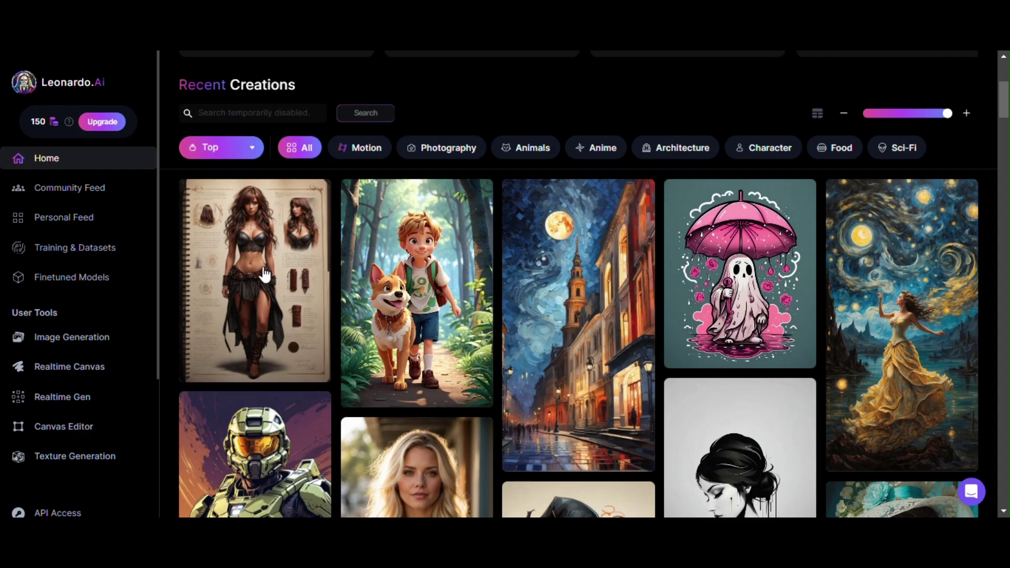
- Open the pirate ship with galaxy sky from Leonardo.Ai's recent creations and save the image as a WEBP file
left_click_drag(1005, 102, 1006, 193)
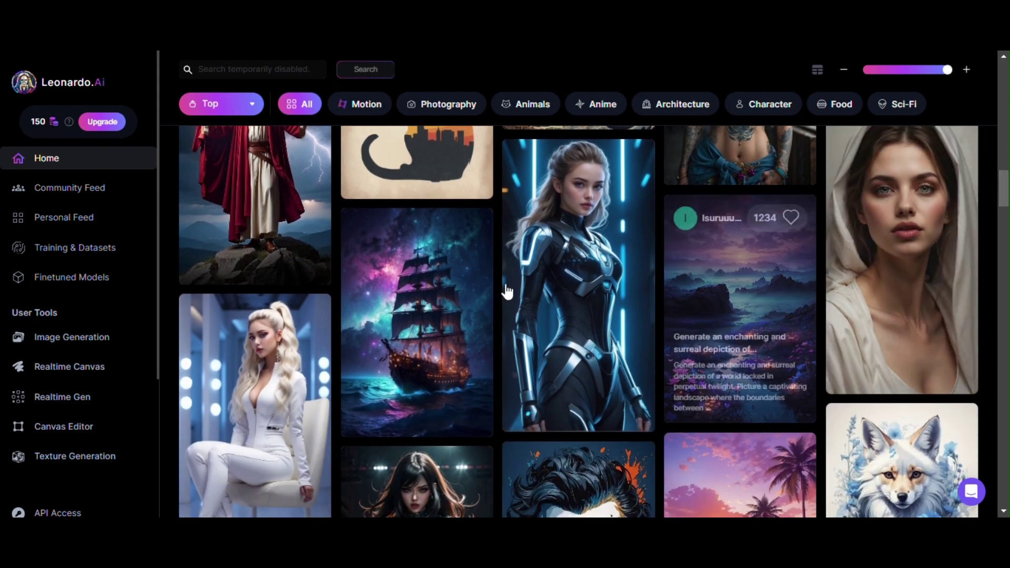
left_click(424, 287)
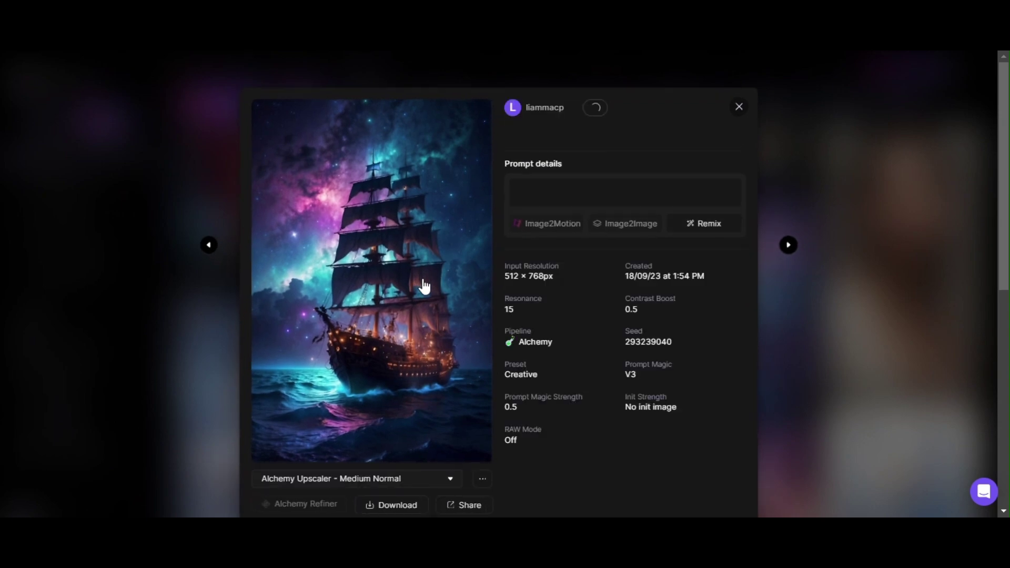
right_click(388, 233)
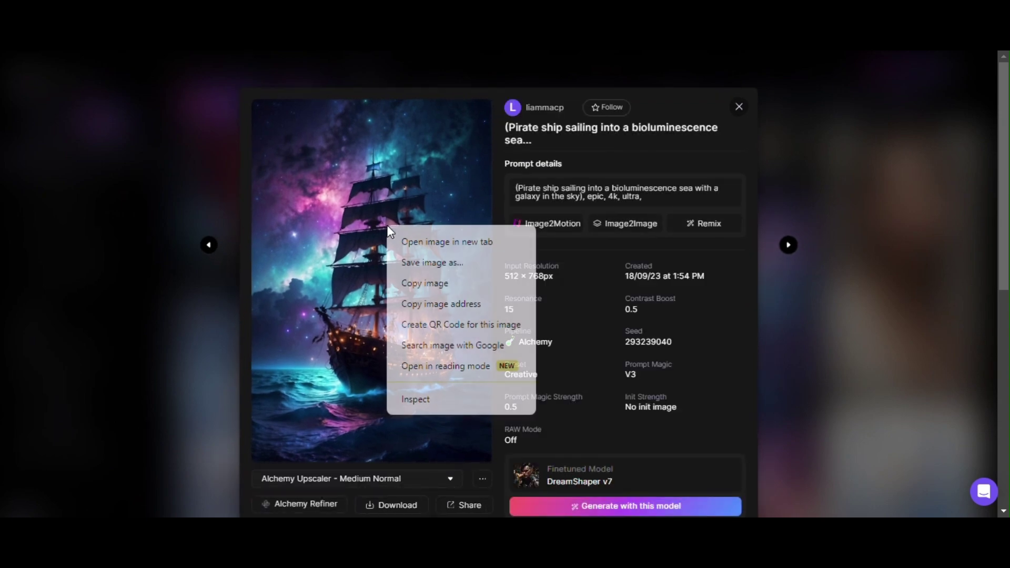
left_click(401, 262)
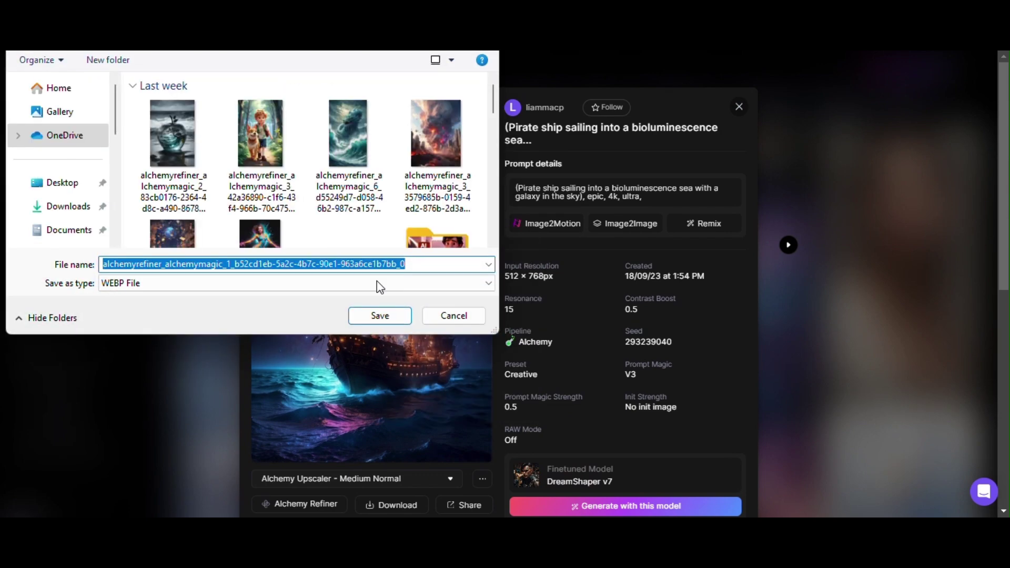
left_click(370, 317)
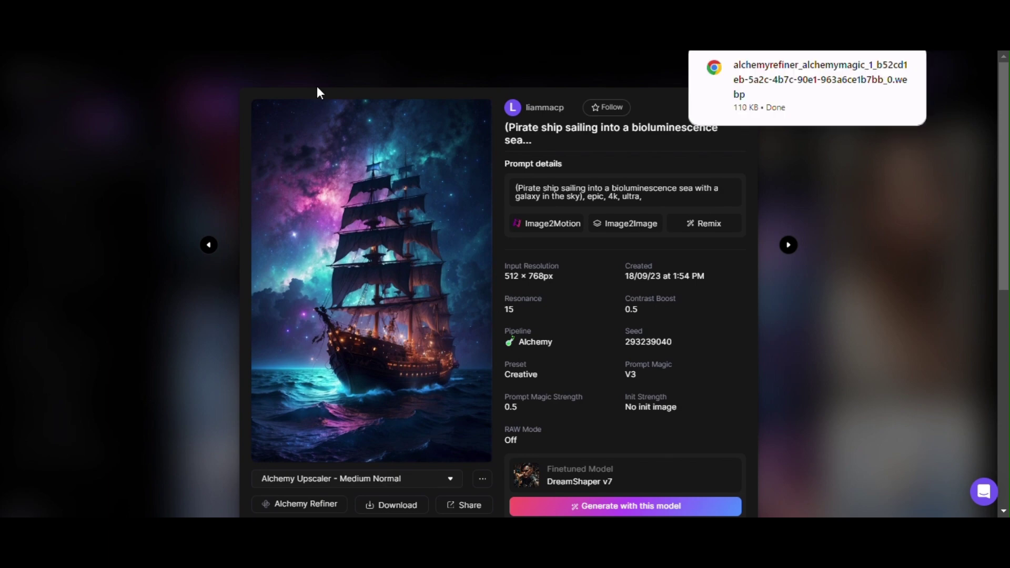
- Switch to Genmo and upload the saved pirate ship image as the source for a new video
key("ctrl+Tab")
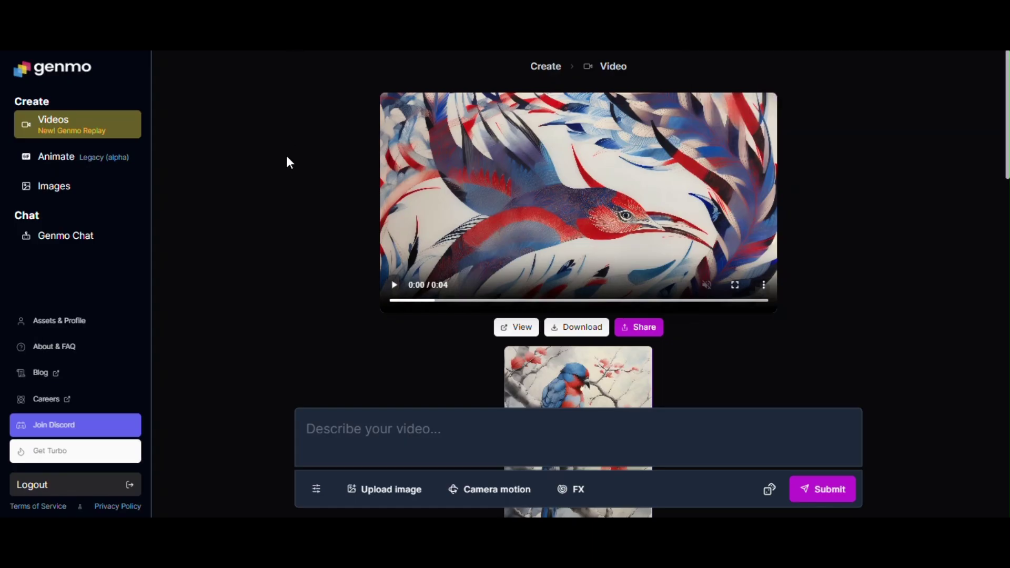
left_click(374, 493)
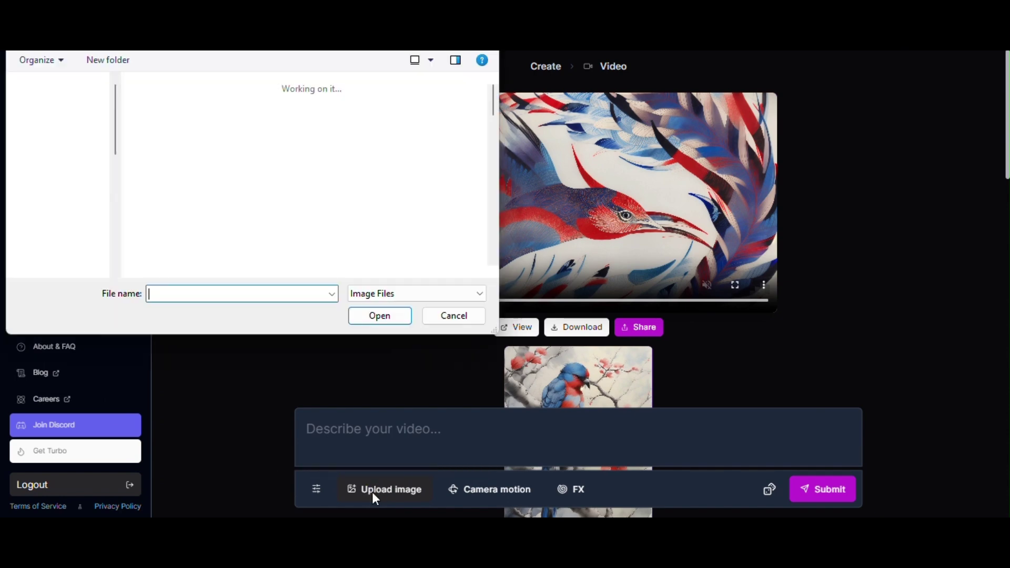
double_click(174, 123)
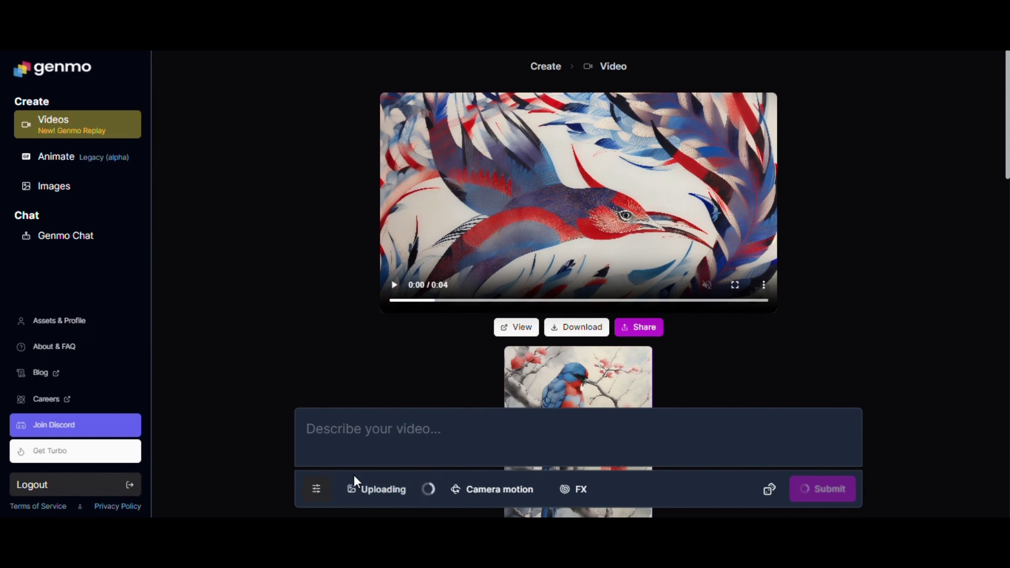
left_click(361, 489)
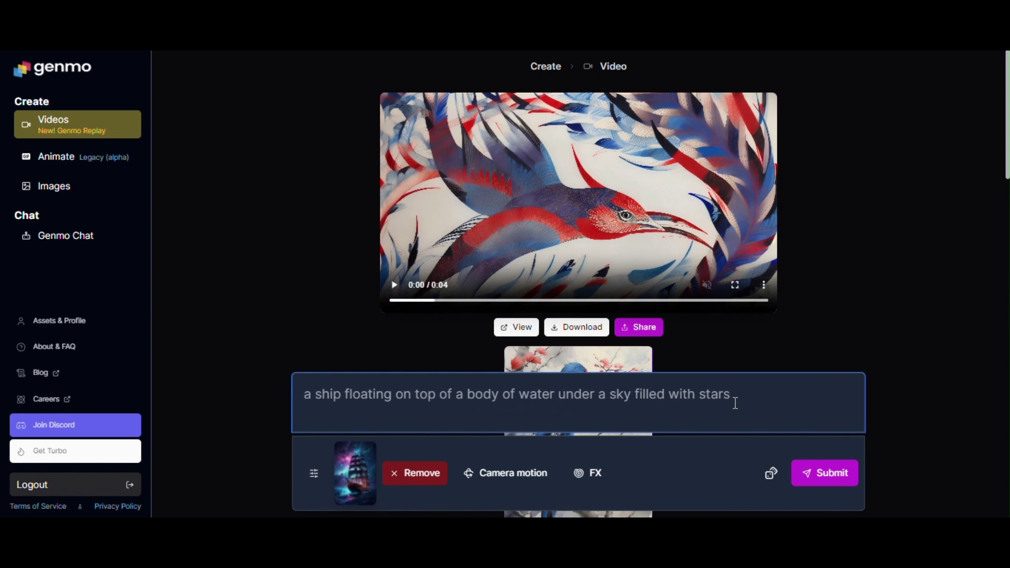
- Generate a video from the uploaded ship image with its suggested description, and view it full screen
left_click(827, 480)
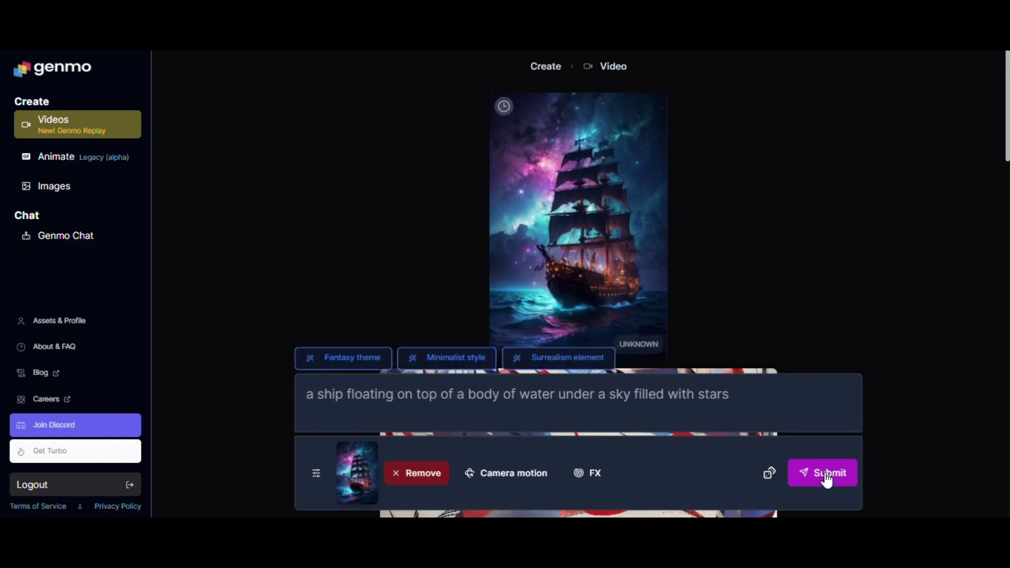
left_click(624, 331)
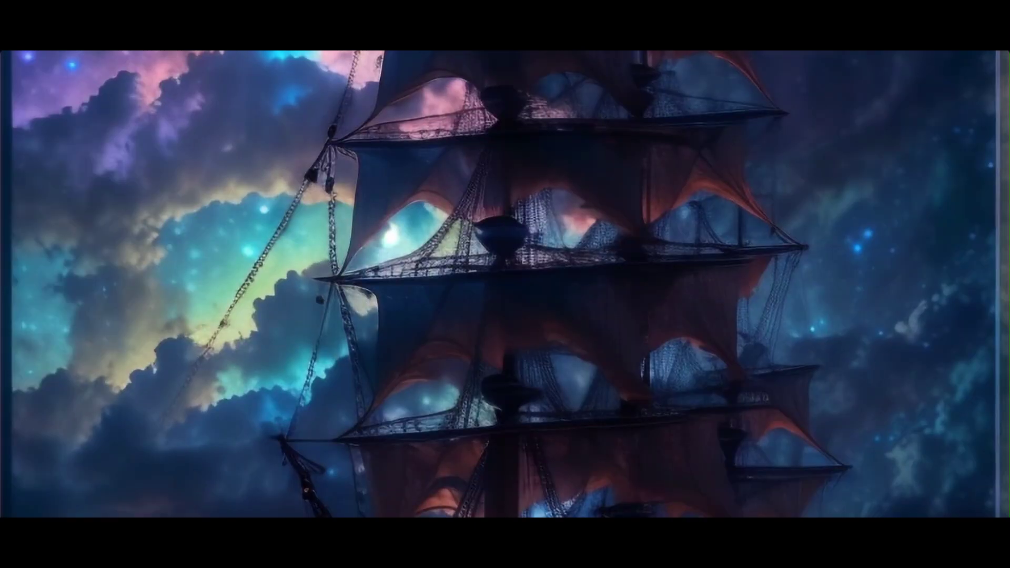
key("Escape")
- Return to Leonardo.Ai and close the pirate ship image's details
mouse_move(566, 205)
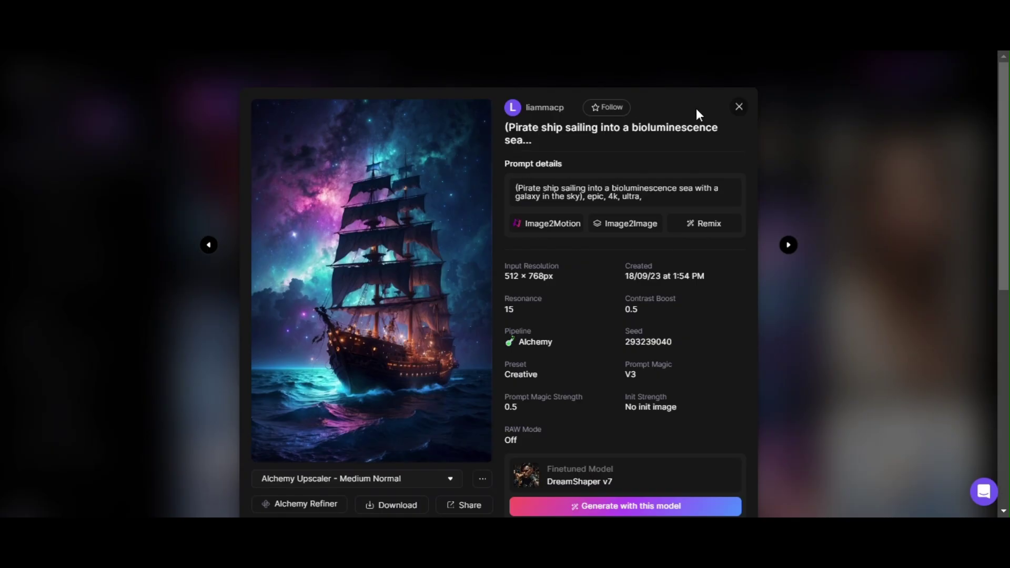
left_click(738, 109)
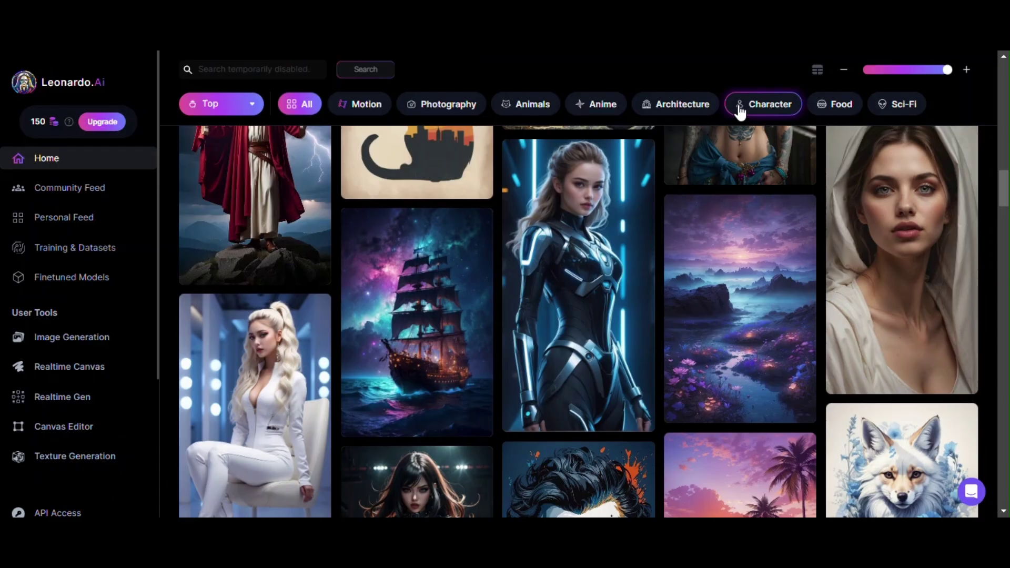
- Open the purple tropical beach sunset with palm trees from Leonardo.Ai's creations and save the image as a WEBP file
left_click_drag(1005, 188, 1002, 209)
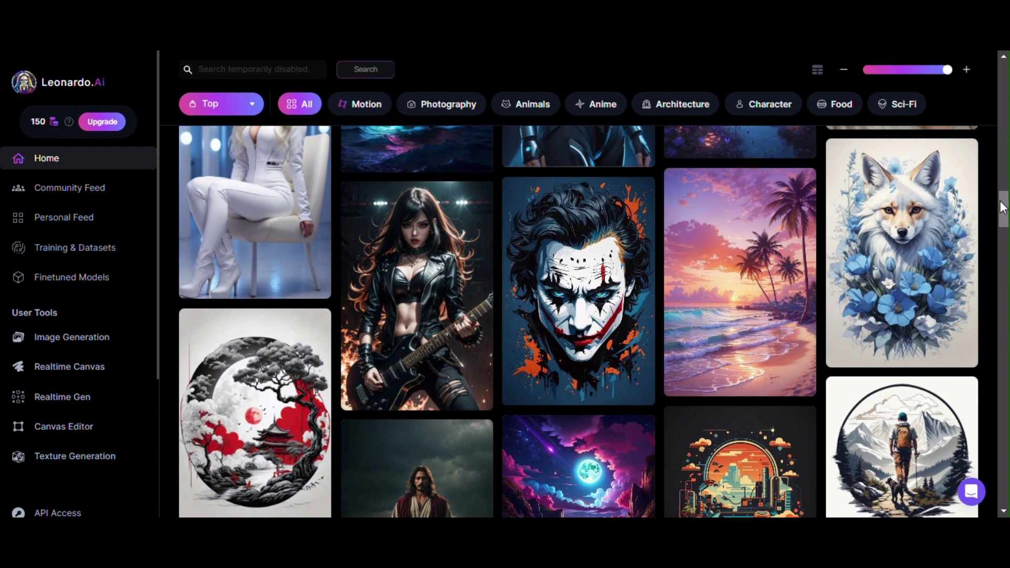
mouse_move(741, 213)
left_click(734, 236)
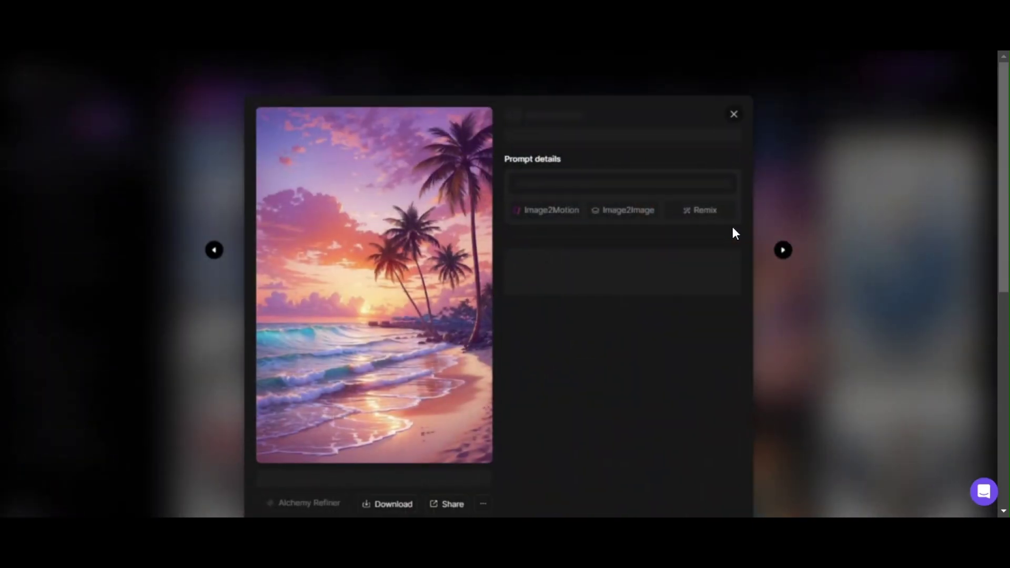
right_click(398, 216)
left_click(414, 252)
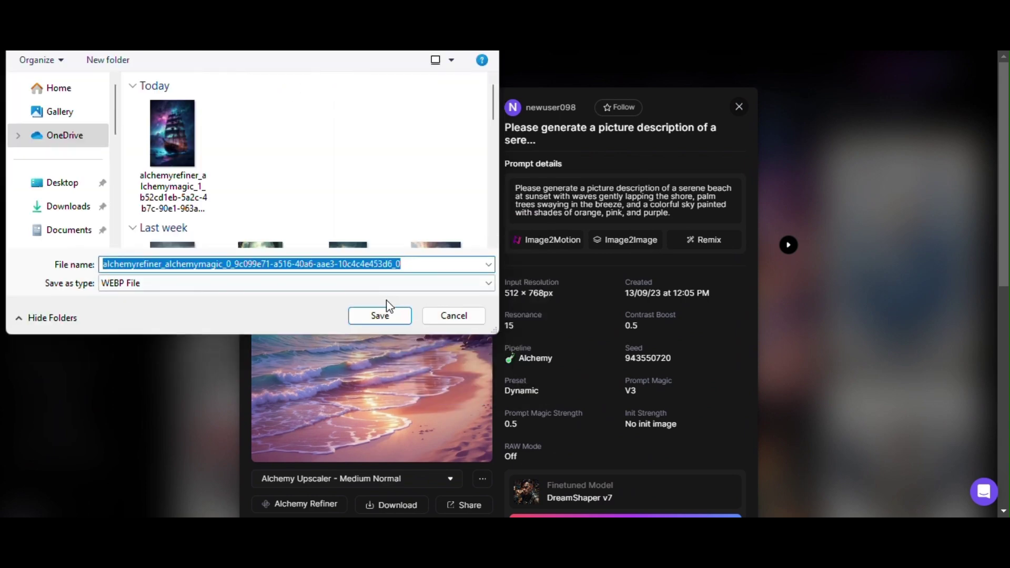
left_click(375, 317)
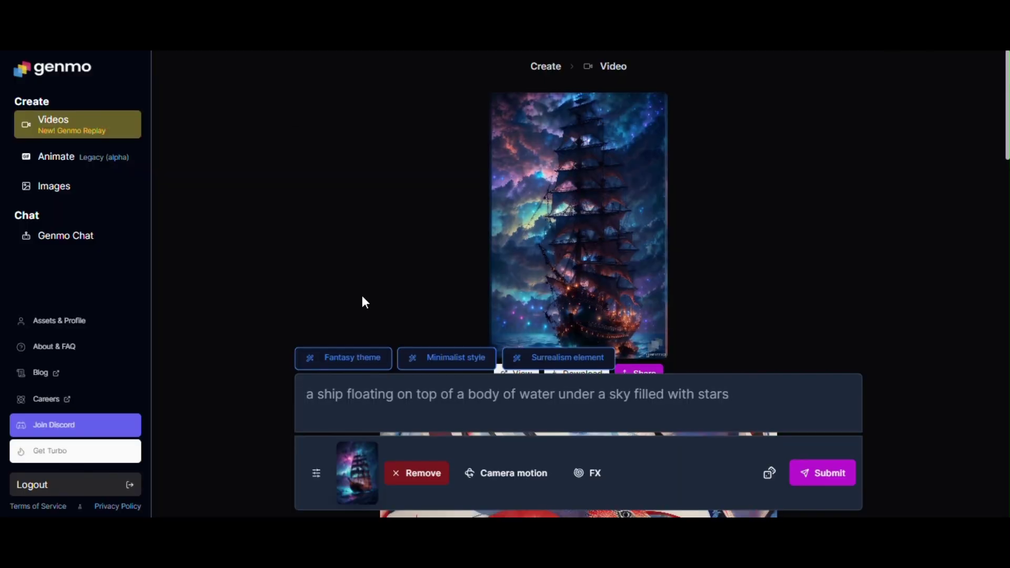
- In Genmo, remove the pirate ship source image and upload the saved beach sunset image instead
left_click(416, 476)
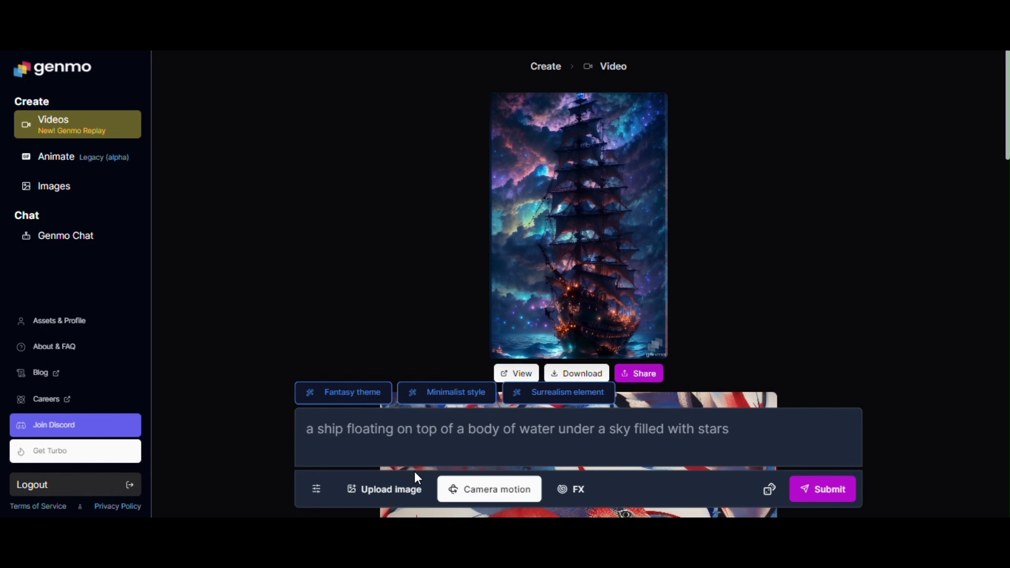
left_click(390, 497)
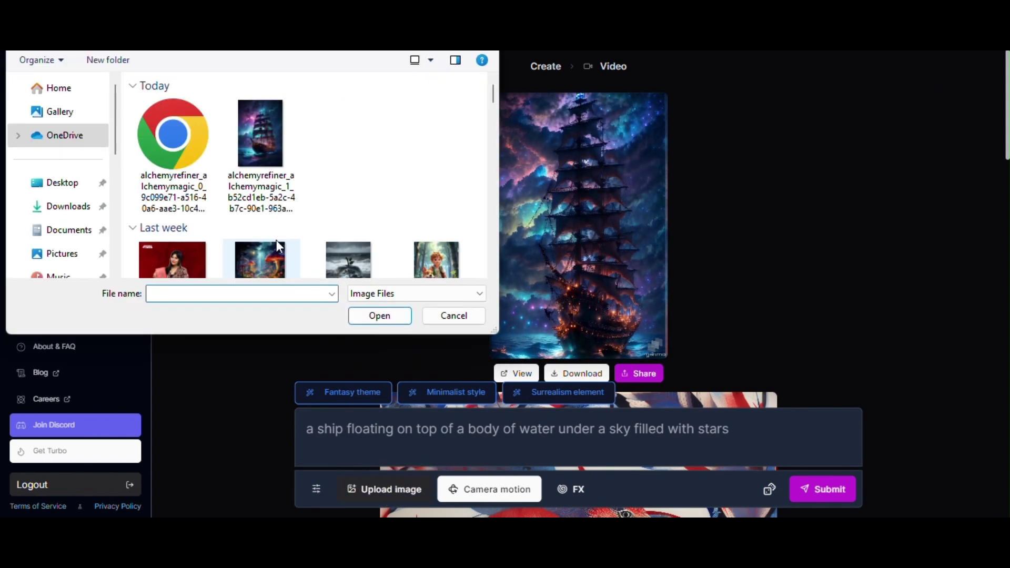
double_click(169, 143)
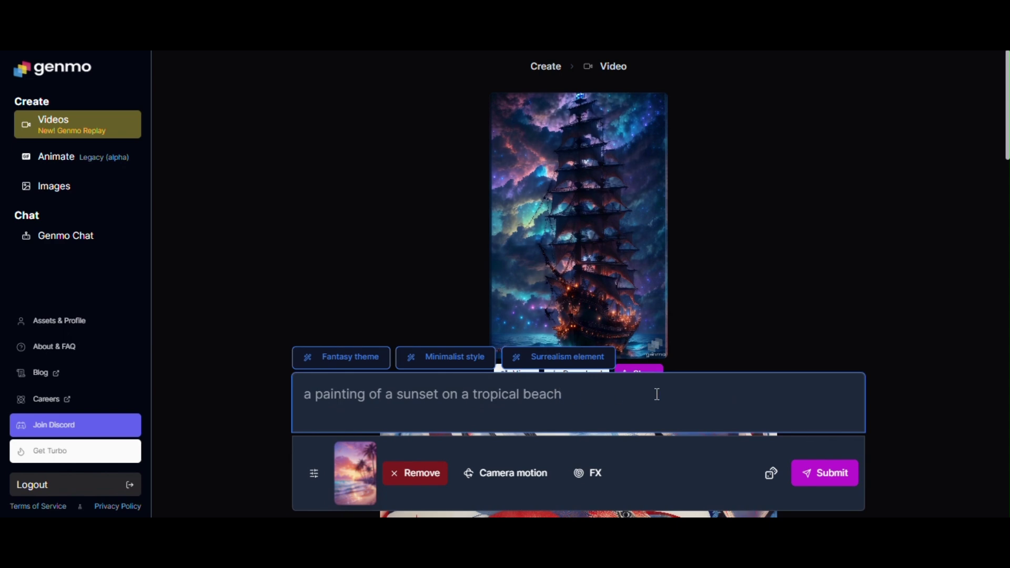
- Generate a video from the beach image with its suggested description, and view it full screen
left_click(818, 477)
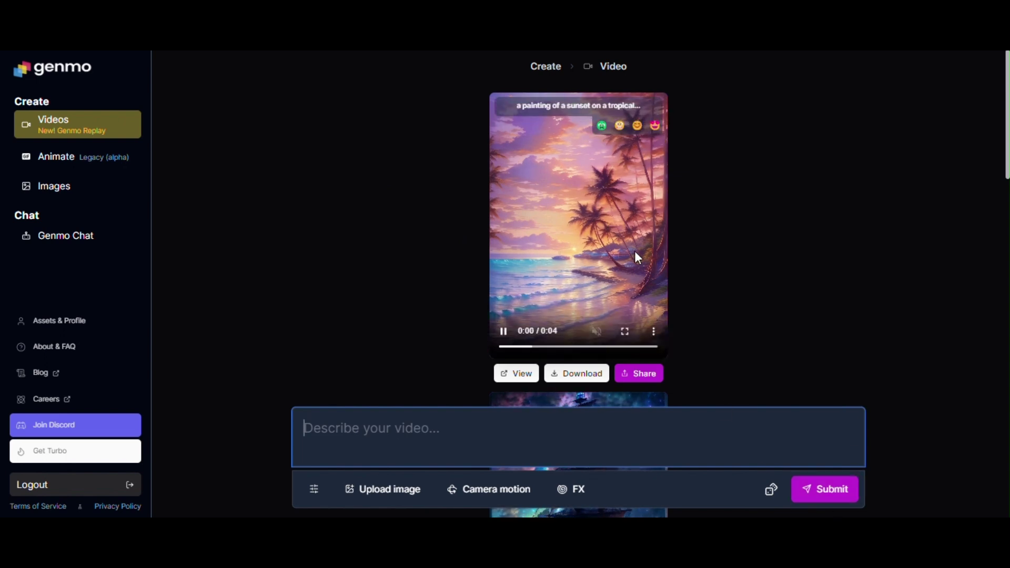
left_click(625, 332)
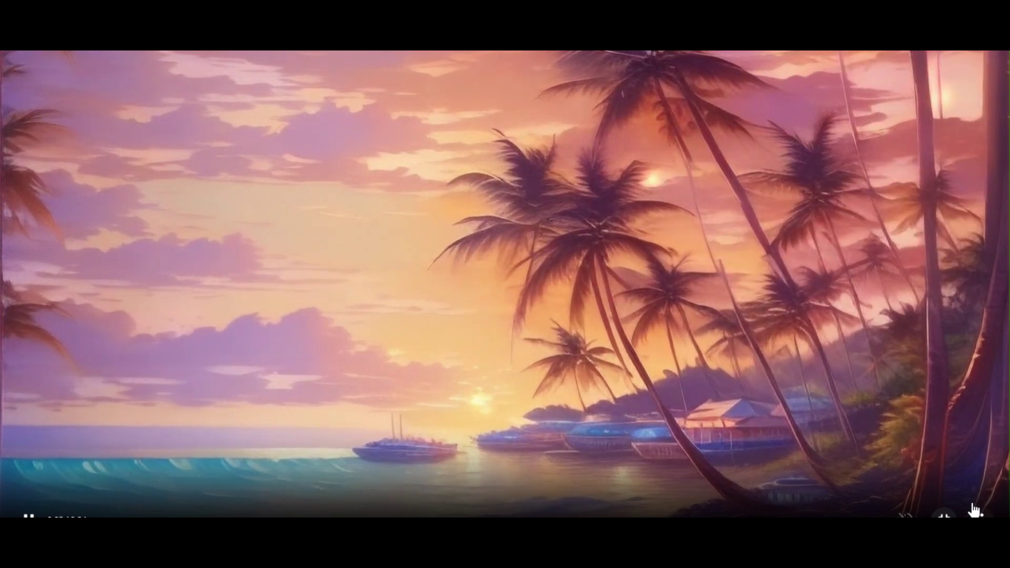
key("Escape")
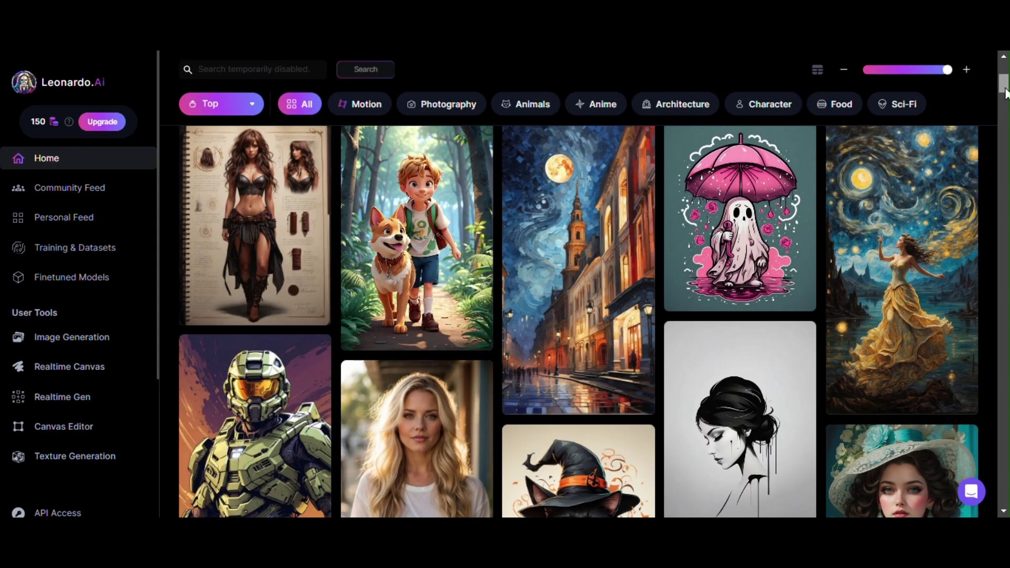
- In Leonardo.Ai, filter the creations by the Anime category and browse them for a source image
left_click_drag(1003, 84, 1002, 130)
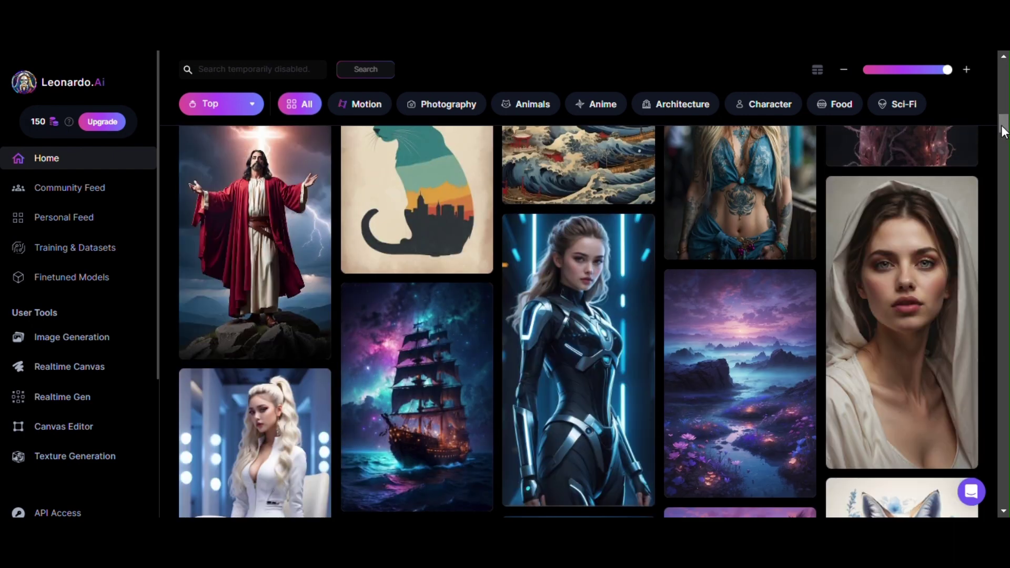
left_click(600, 108)
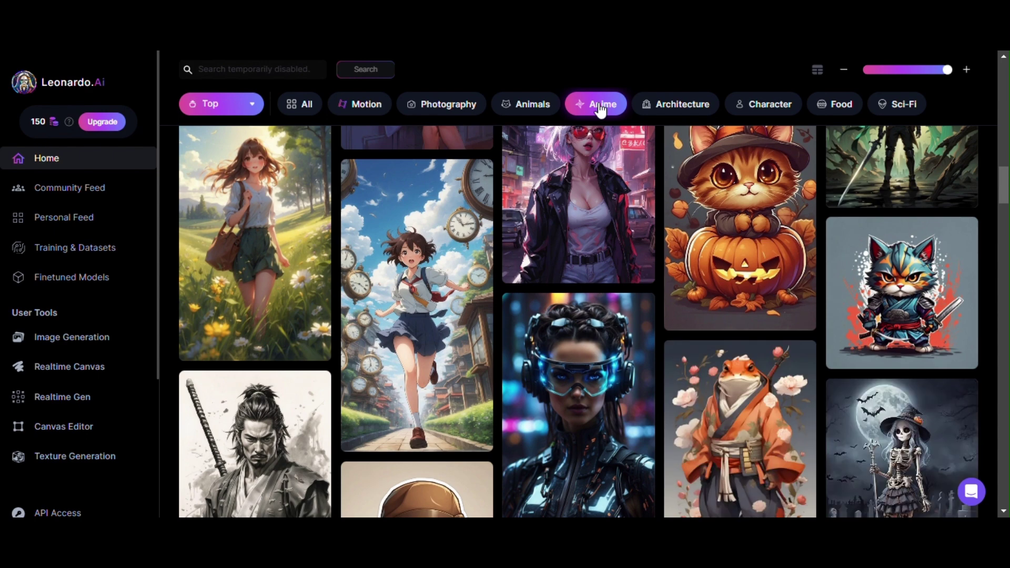
left_click_drag(1005, 190, 1002, 135)
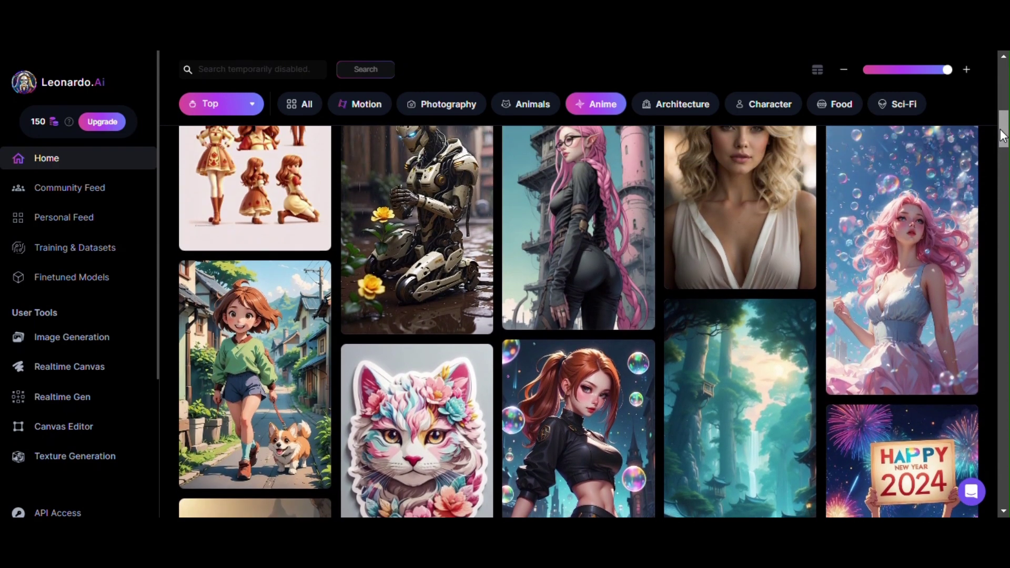
- Open the image of the girl in a green sweater walking a corgi and save it as a WEBP file
left_click(229, 318)
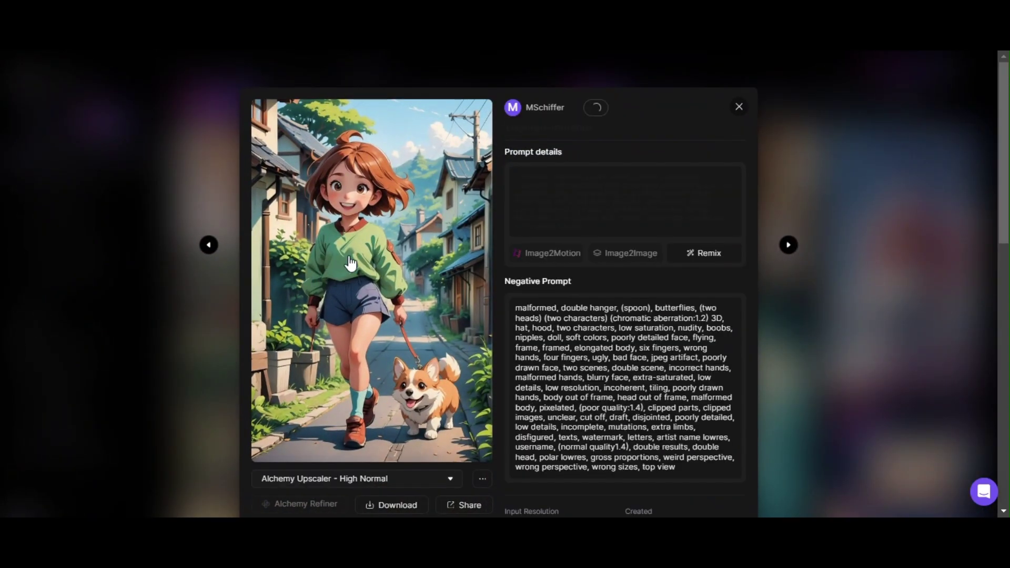
right_click(348, 256)
left_click(372, 295)
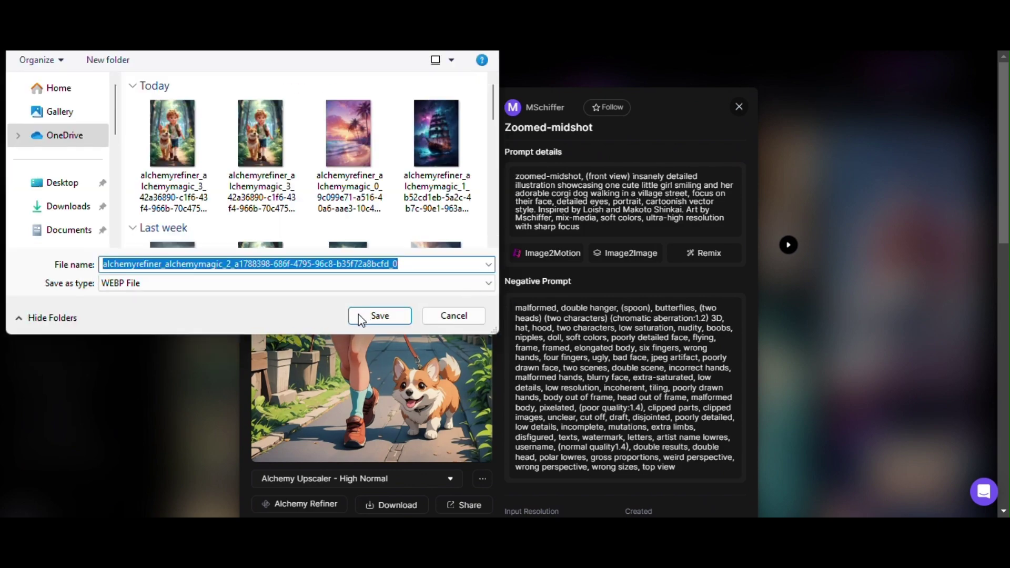
left_click(373, 316)
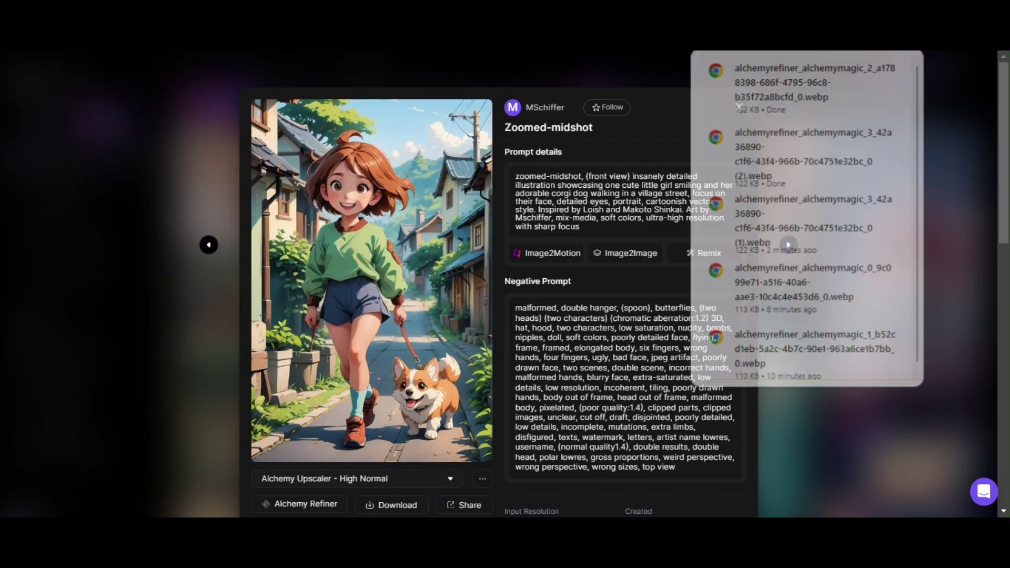
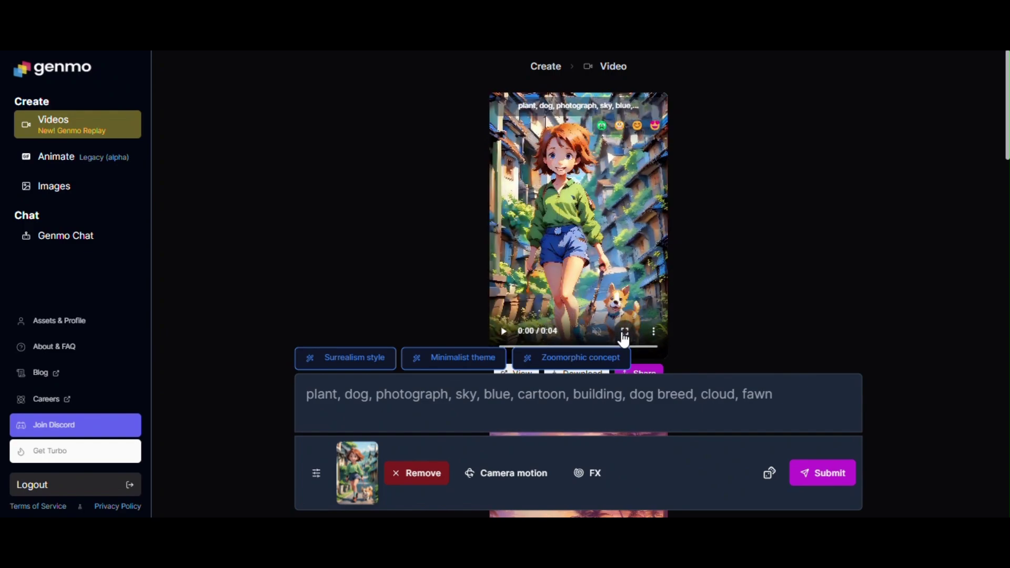
- Play the generated video of the girl and her dog full screen in Genmo, and exit the full-screen view
left_click(623, 333)
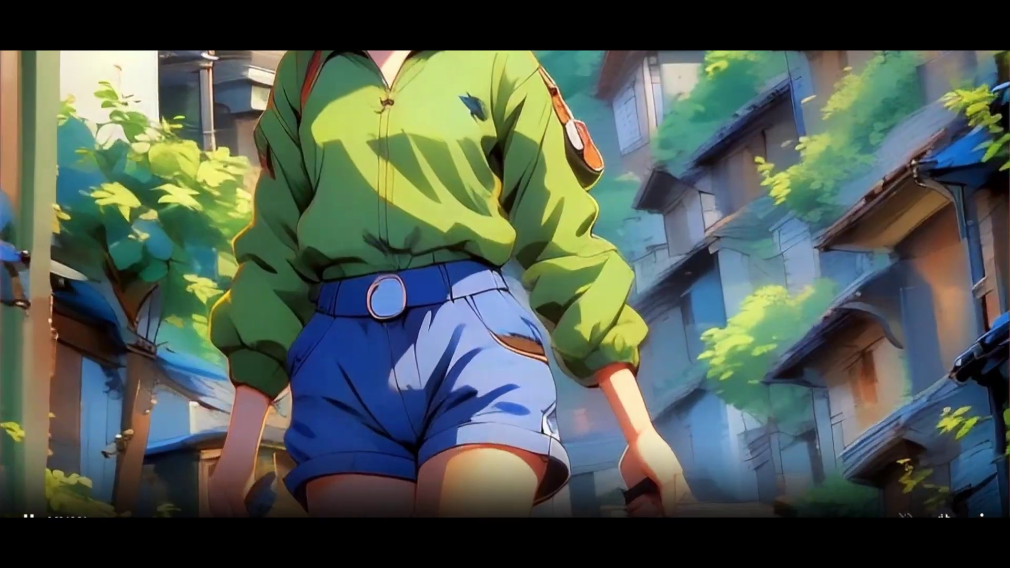
left_click(943, 513)
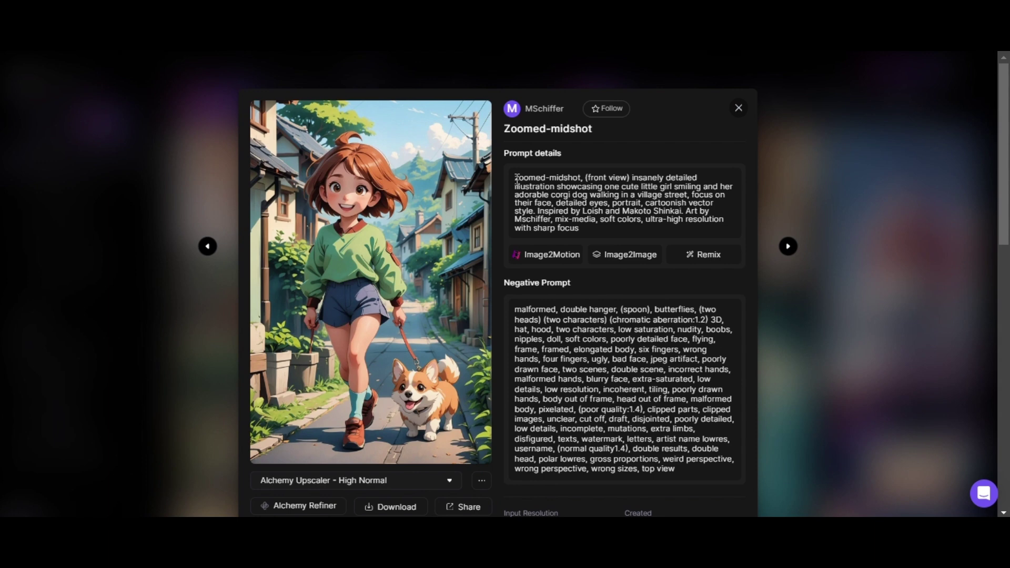
- Copy the girl-and-corgi image's full prompt from Leonardo.Ai and replace the Genmo video description with it
left_click_drag(558, 188, 577, 212)
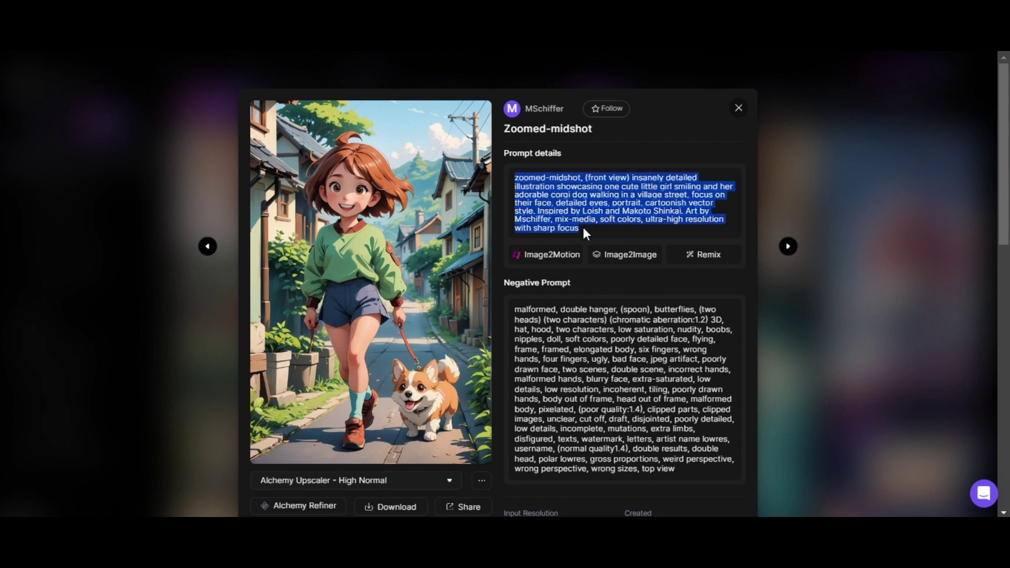
key("alt+Tab")
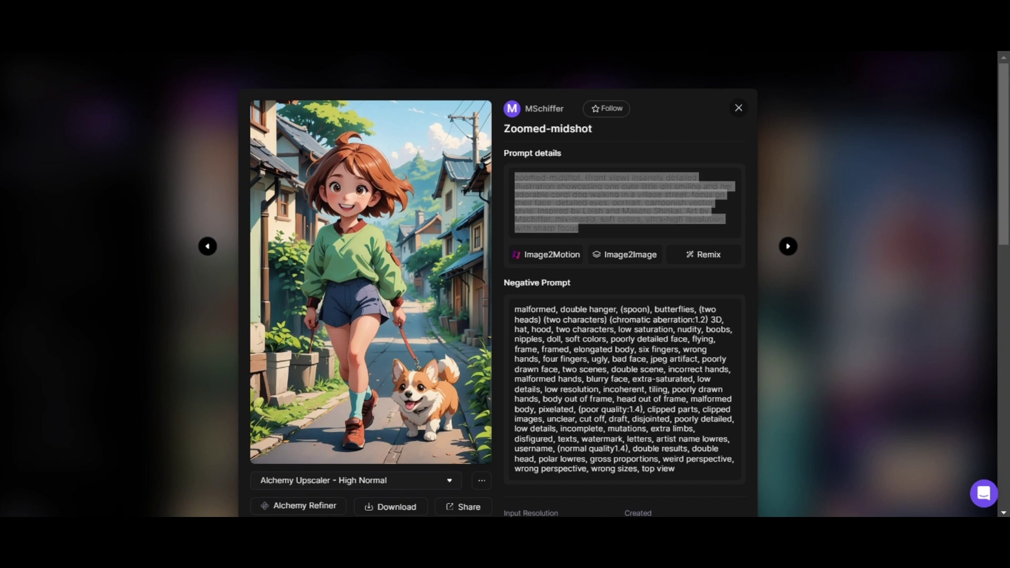
left_click(253, 36)
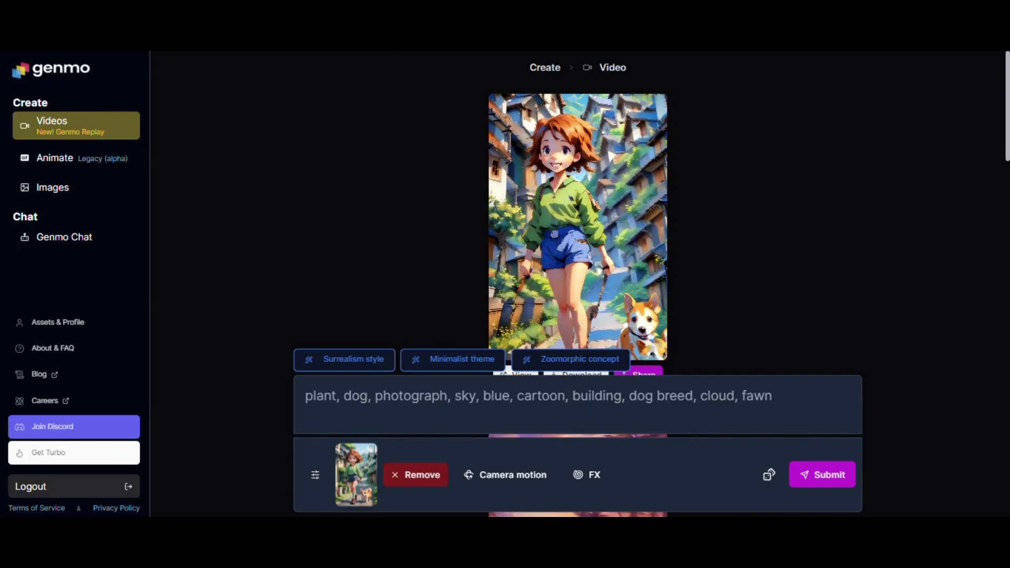
triple_click(422, 396)
key("ctrl+v")
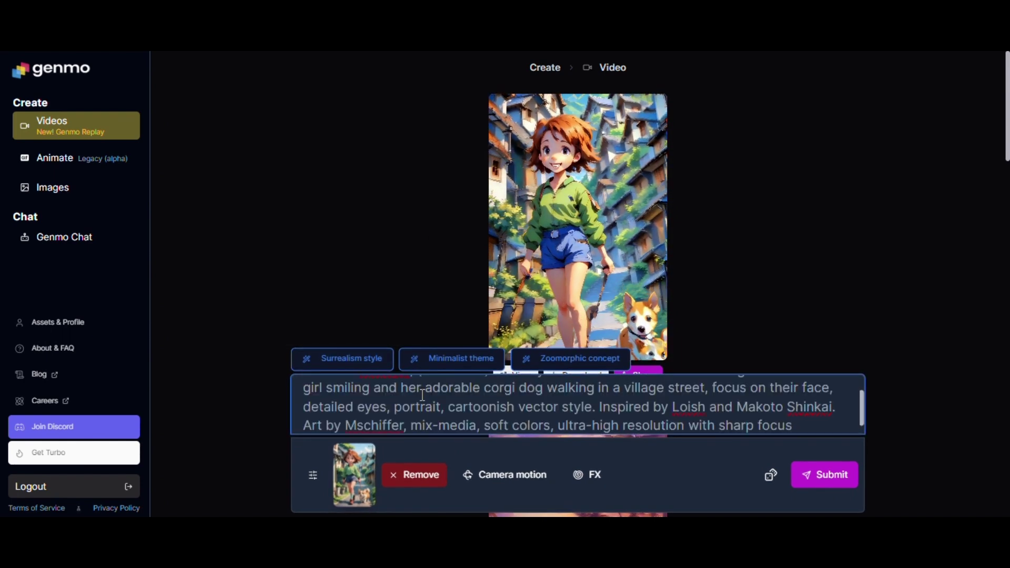
- Remove the uploaded girl-and-corgi image and generate a video from the pasted prompt alone
left_click(413, 474)
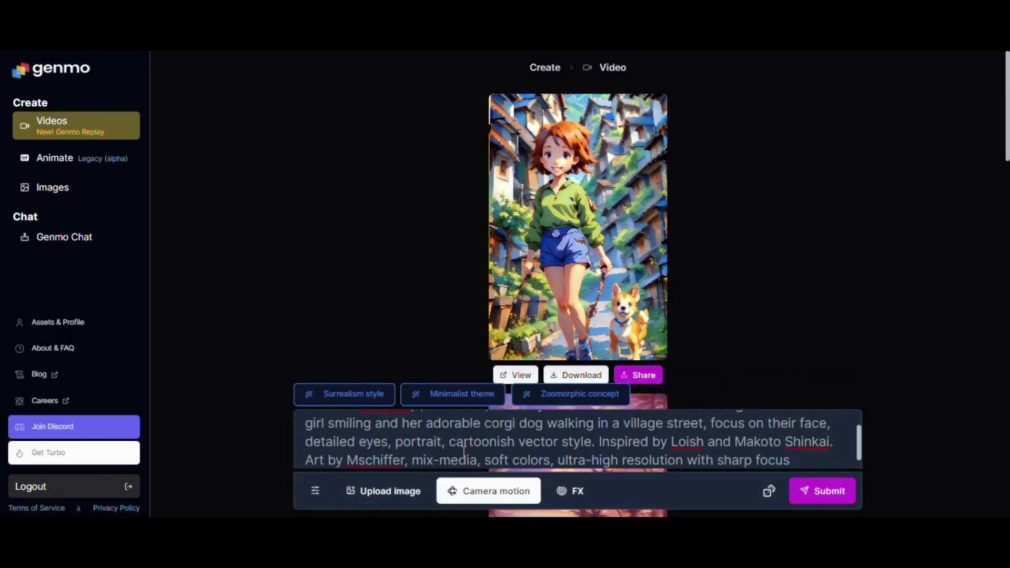
left_click(824, 492)
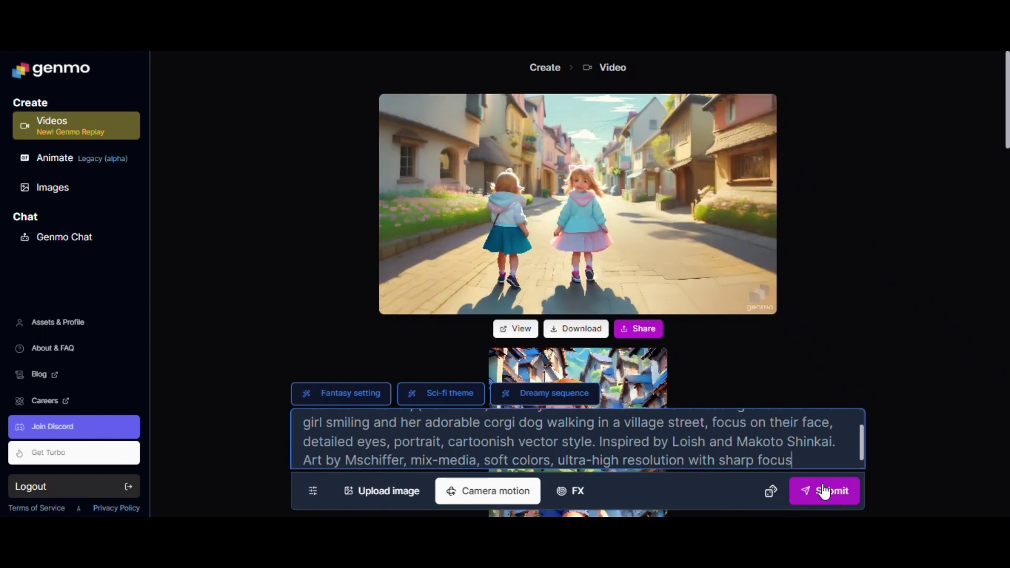
mouse_move(616, 253)
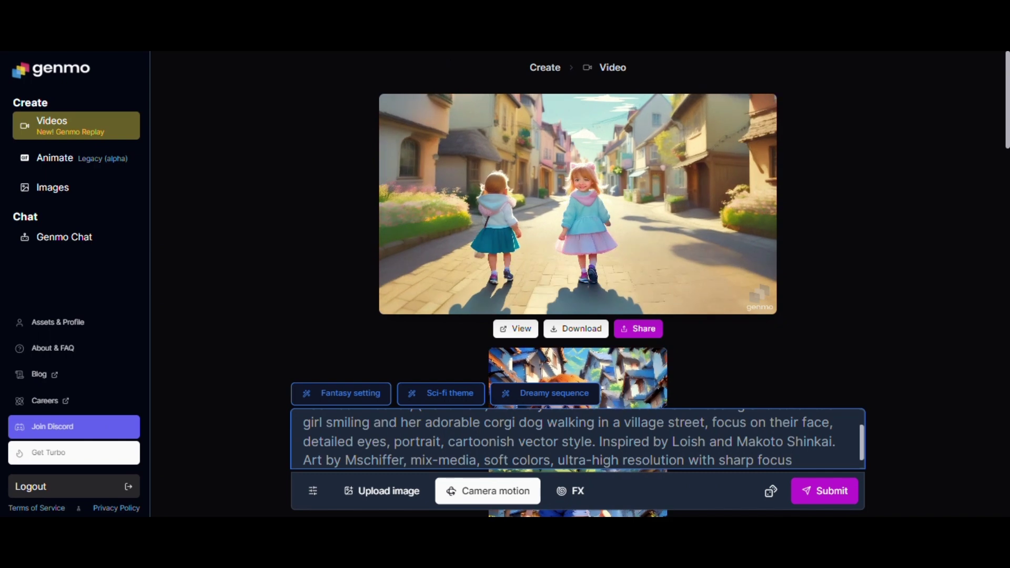
left_click(847, 368)
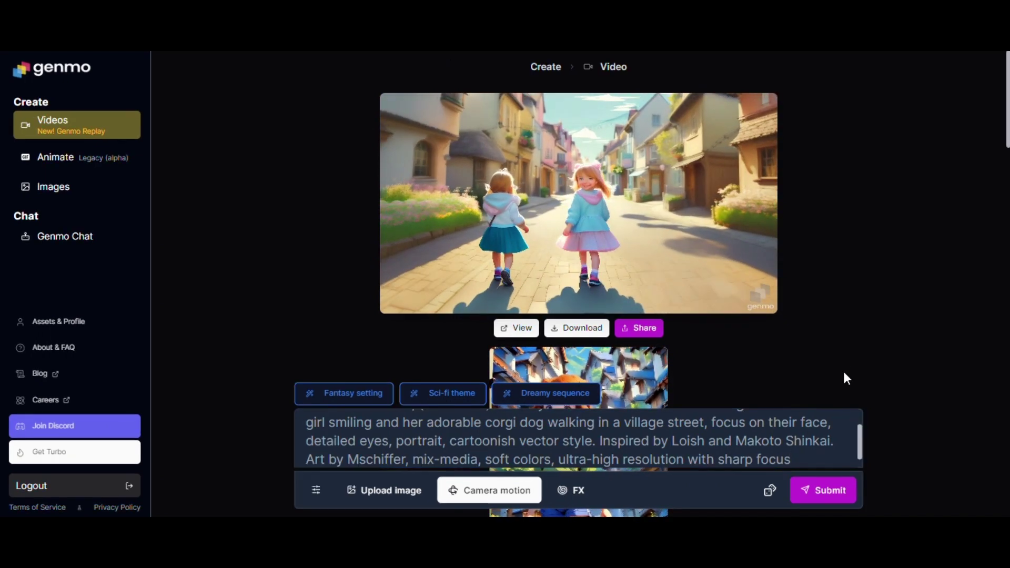
- Replace the whole video description with "a kingfisher" and generate a video from it
left_click(803, 459)
key("ctrl+a")
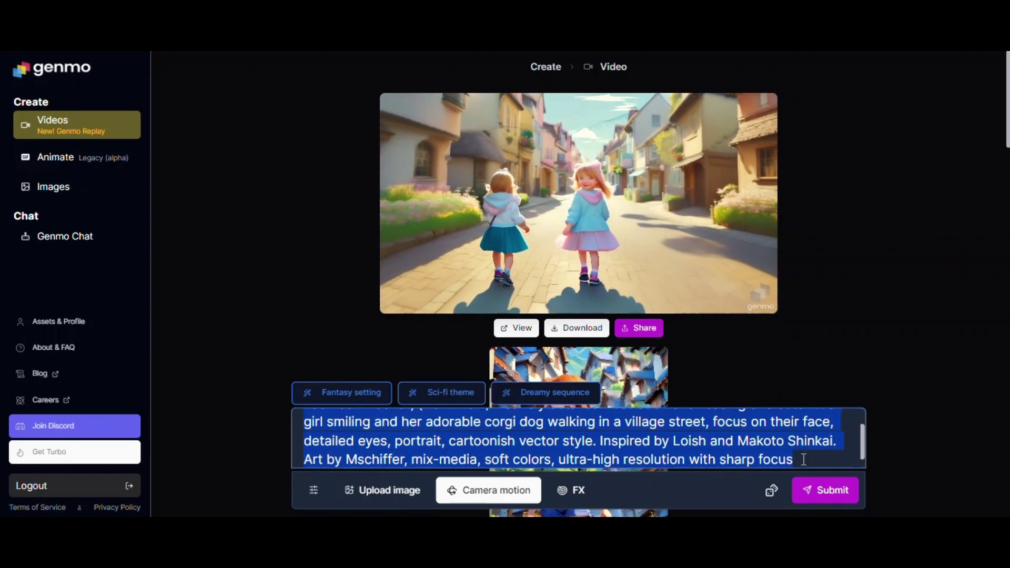
type("a ")
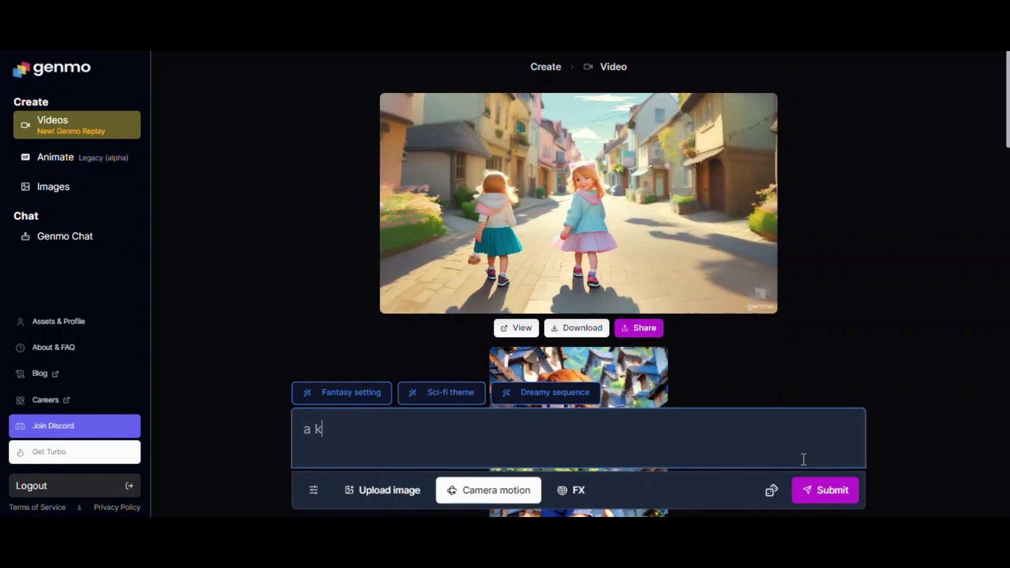
type("kingfi")
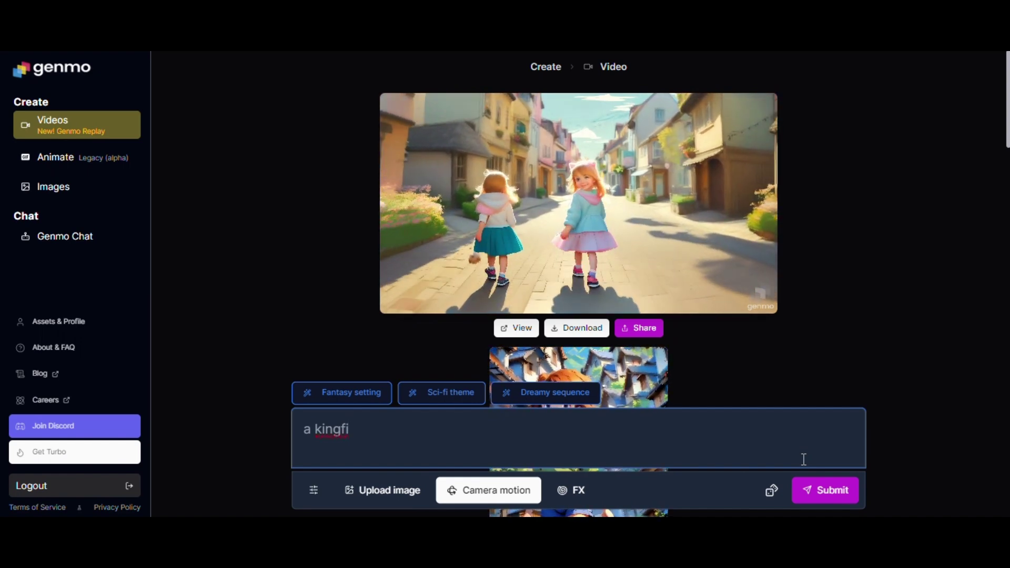
type("sher")
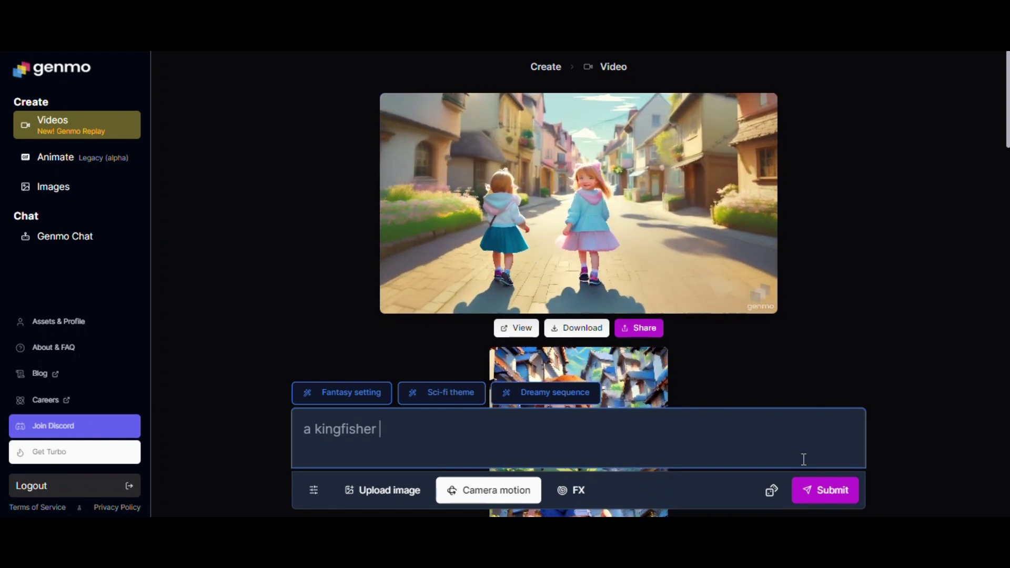
left_click(814, 491)
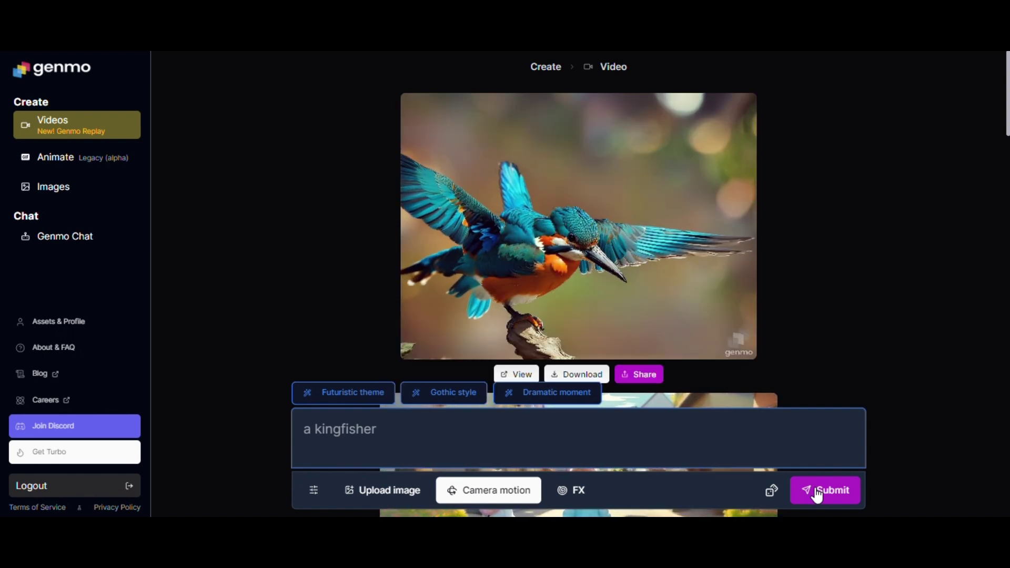
- Play the generated kingfisher video full screen and exit the full-screen view
mouse_move(587, 271)
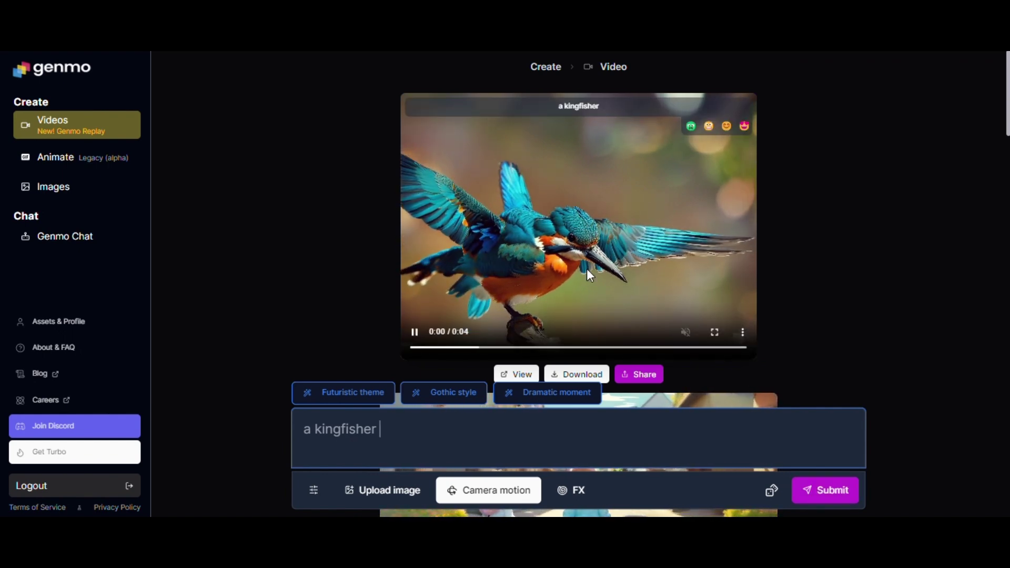
left_click(714, 332)
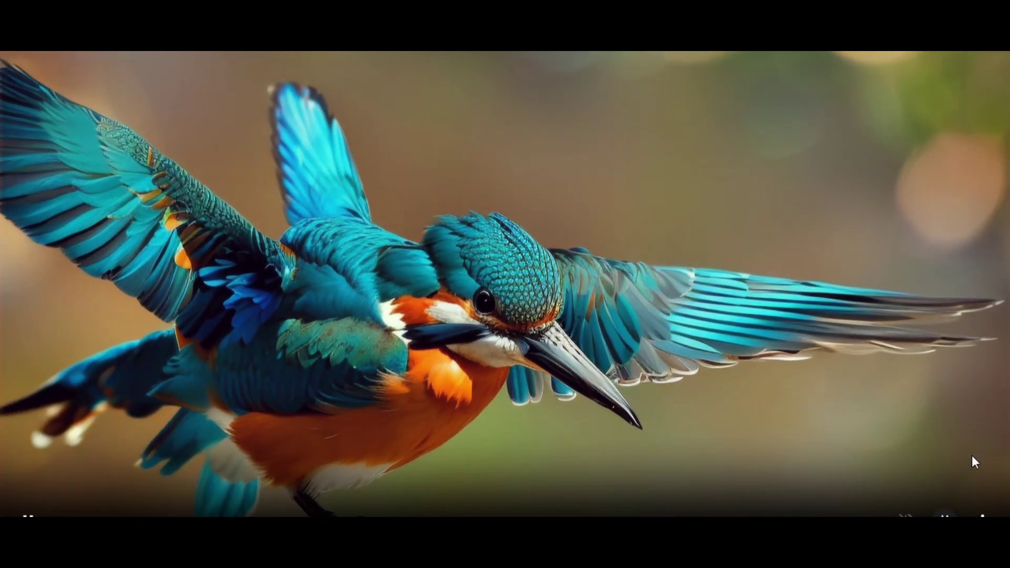
key("Escape")
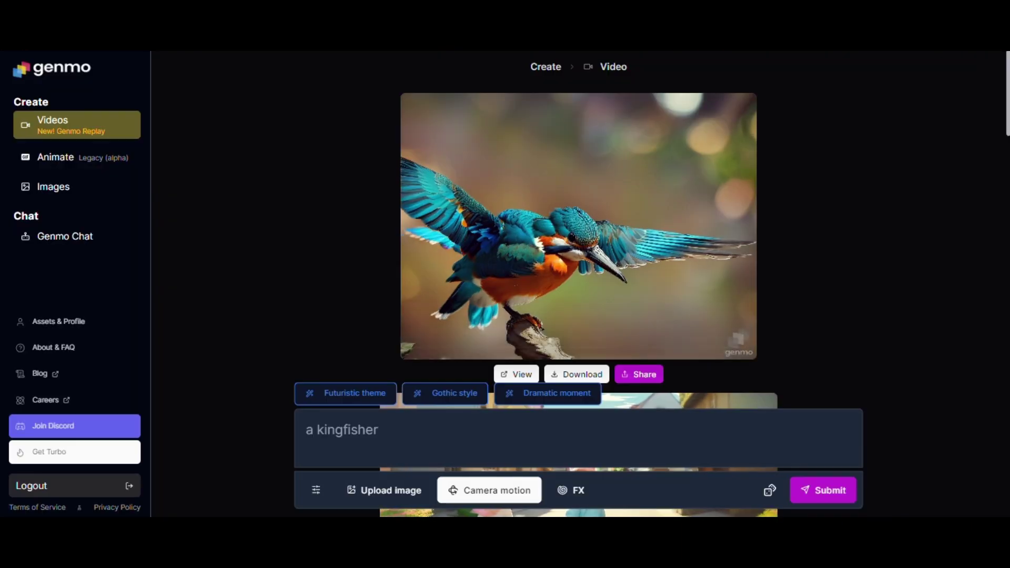
- Generate a video from the replacement description "a car racing" and play it full screen, returning to the page
triple_click(500, 430)
type("a ")
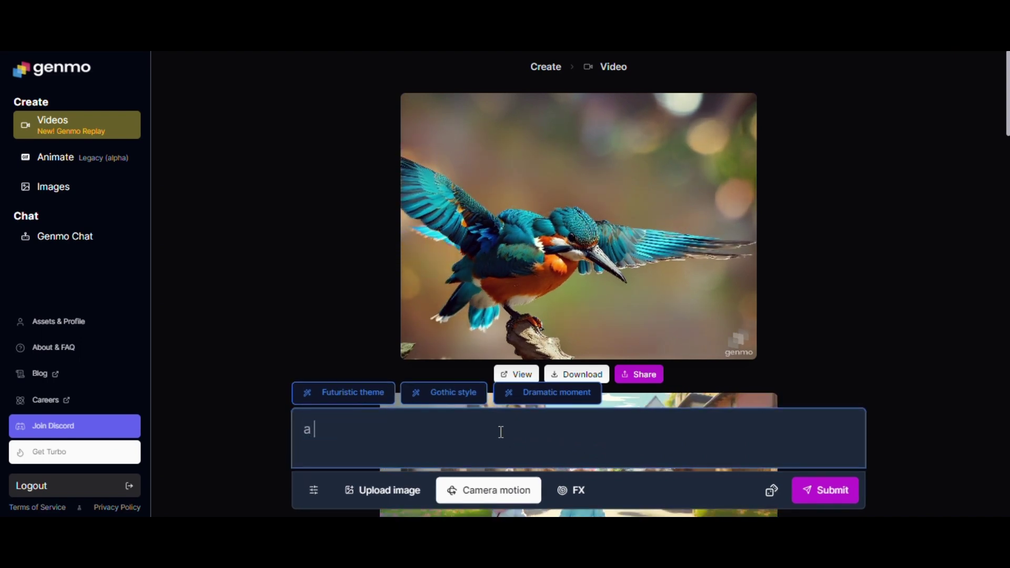
type("car")
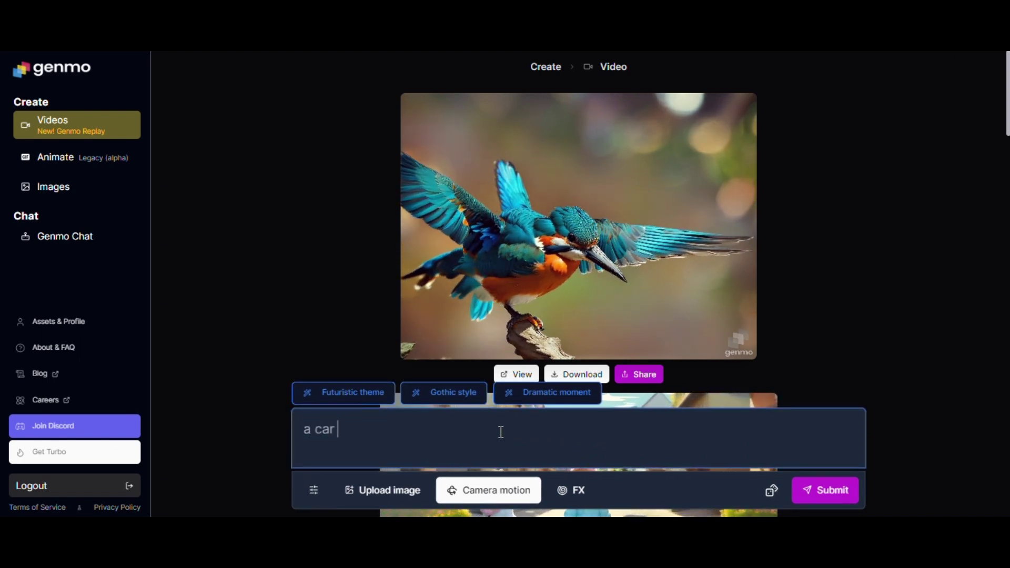
type(" racing")
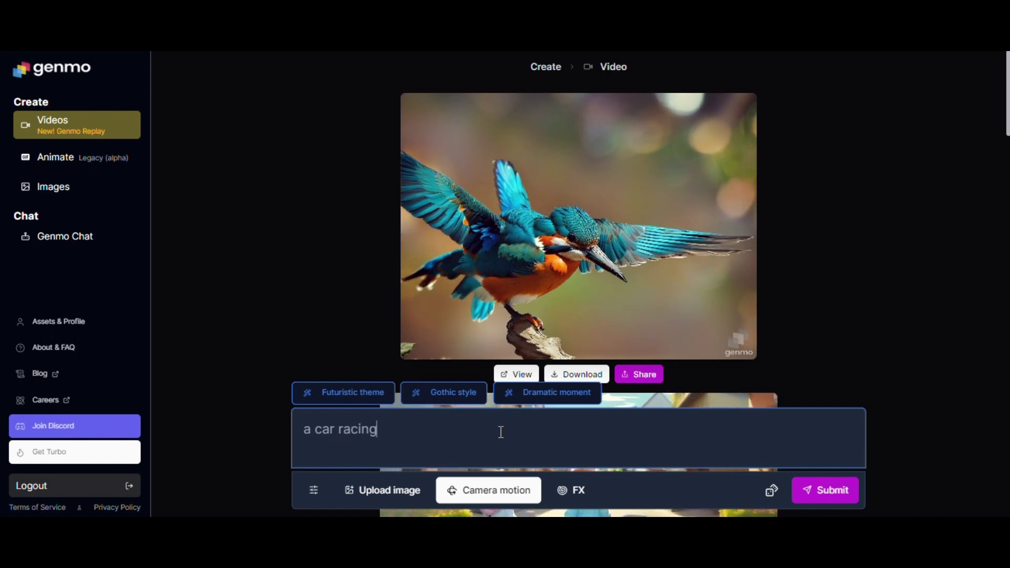
left_click(830, 493)
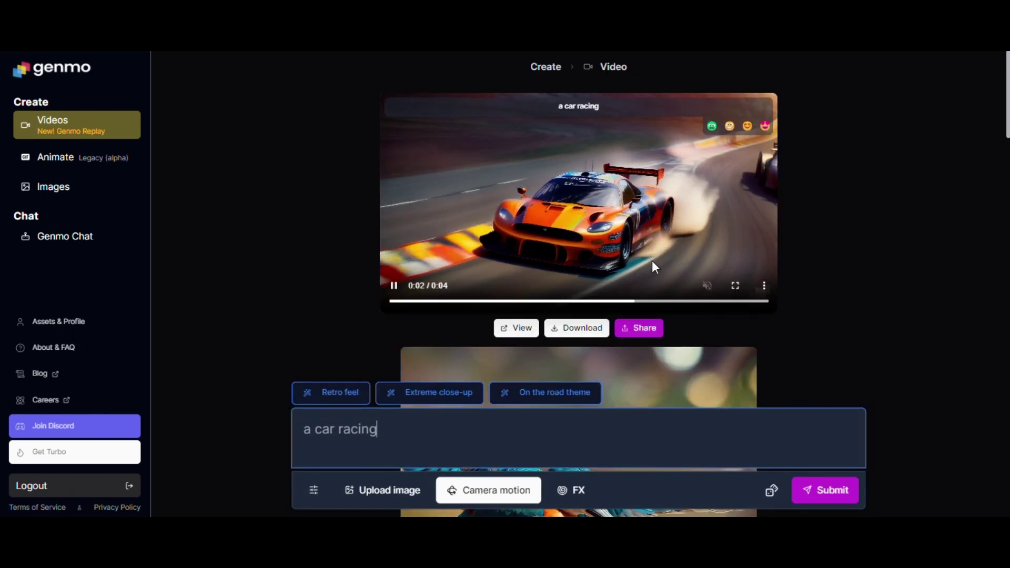
left_click(735, 285)
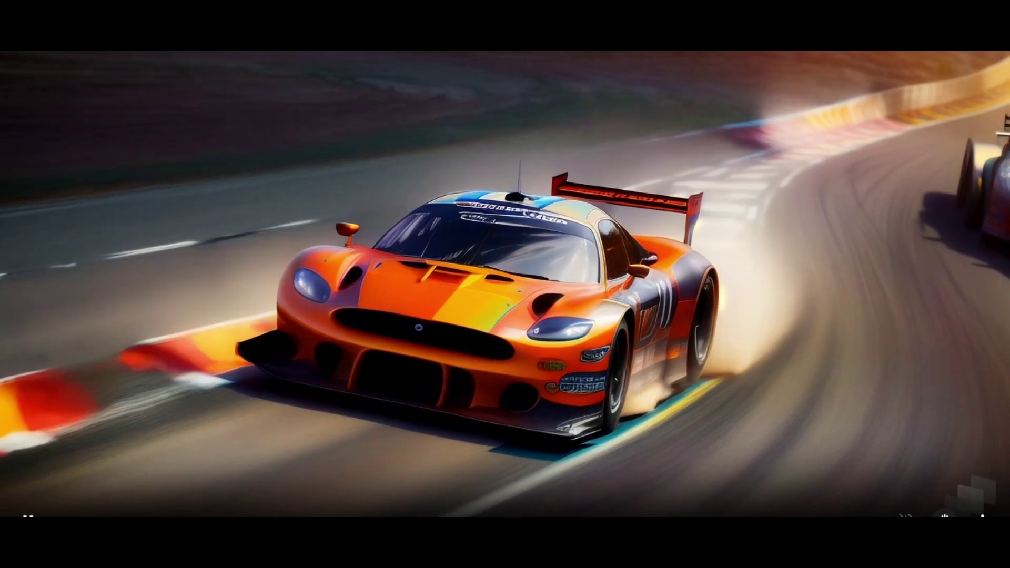
left_click(944, 516)
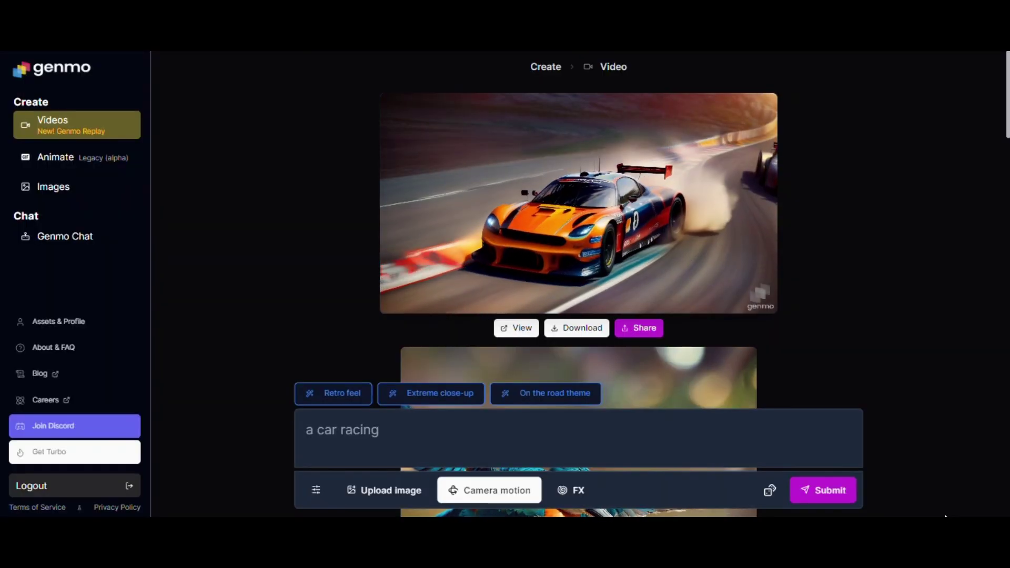
- Generate a video from the "Extreme close-up" suggestion for the car racing prompt and play it full screen, returning to the page
double_click(449, 441)
key("ctrl+a")
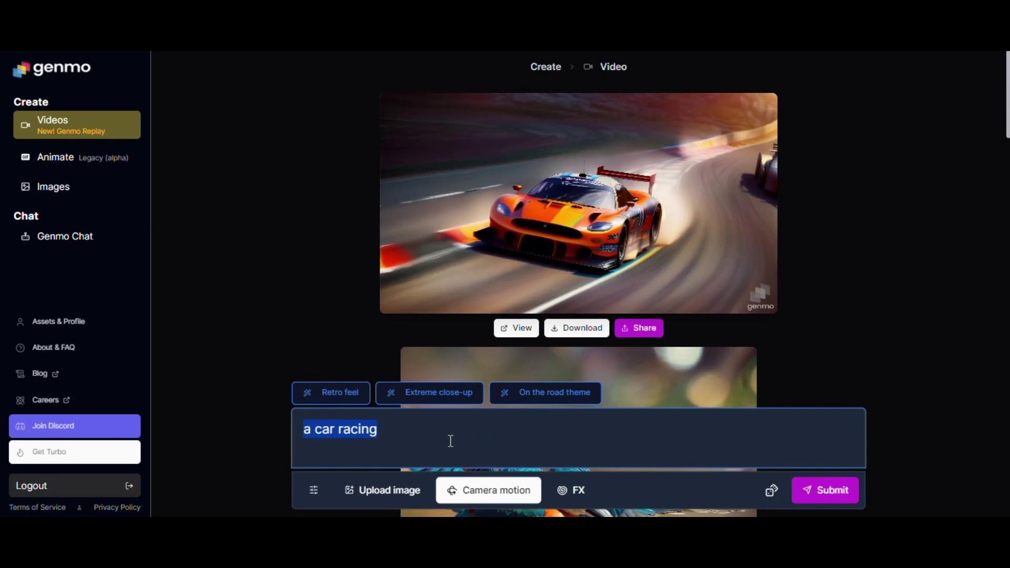
left_click(420, 402)
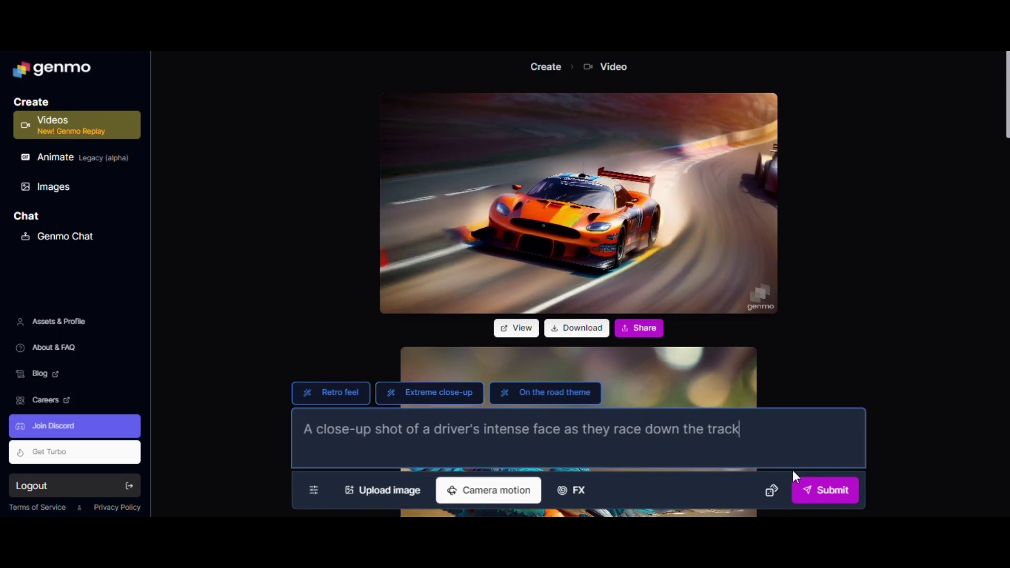
left_click(835, 499)
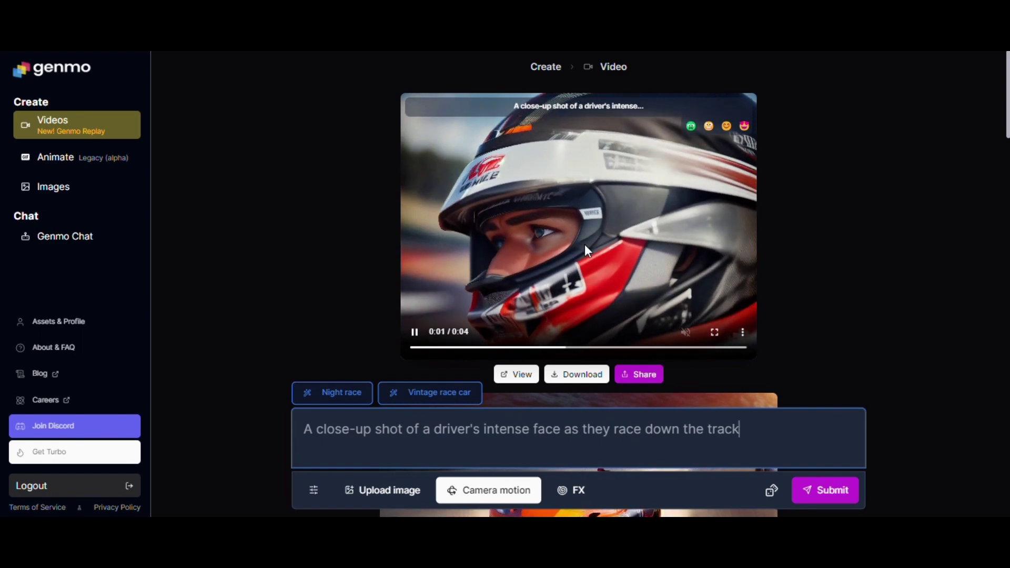
left_click(713, 332)
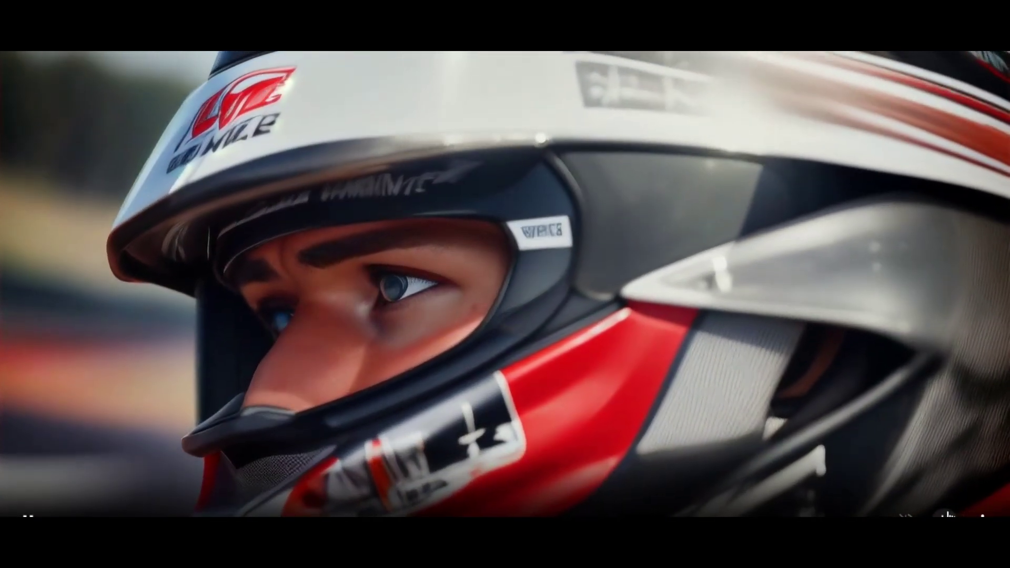
key("Escape")
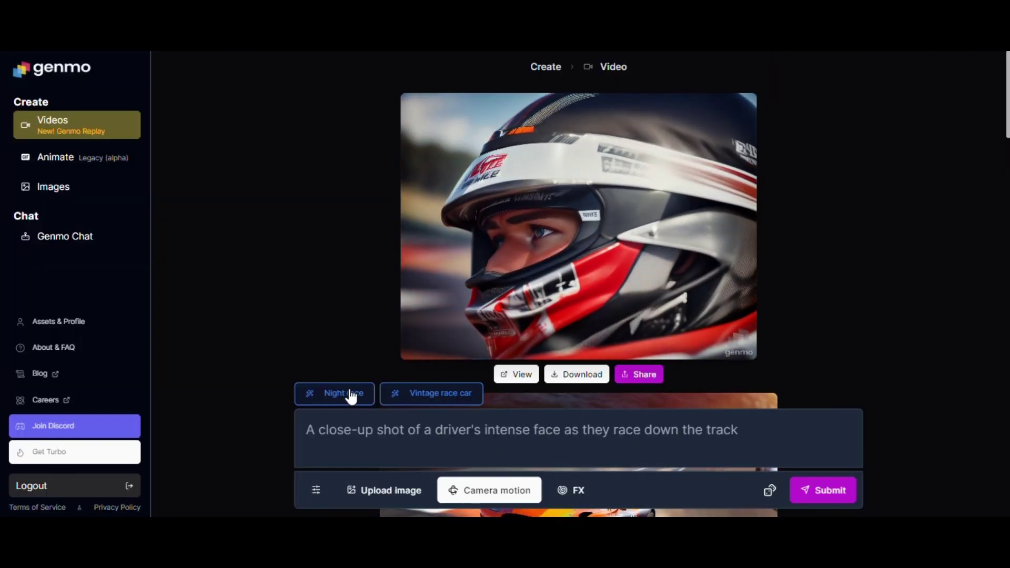
- Generate a video from the "Night race" suggestion for the driver close-up and play it full screen, returning to the page
left_click(349, 397)
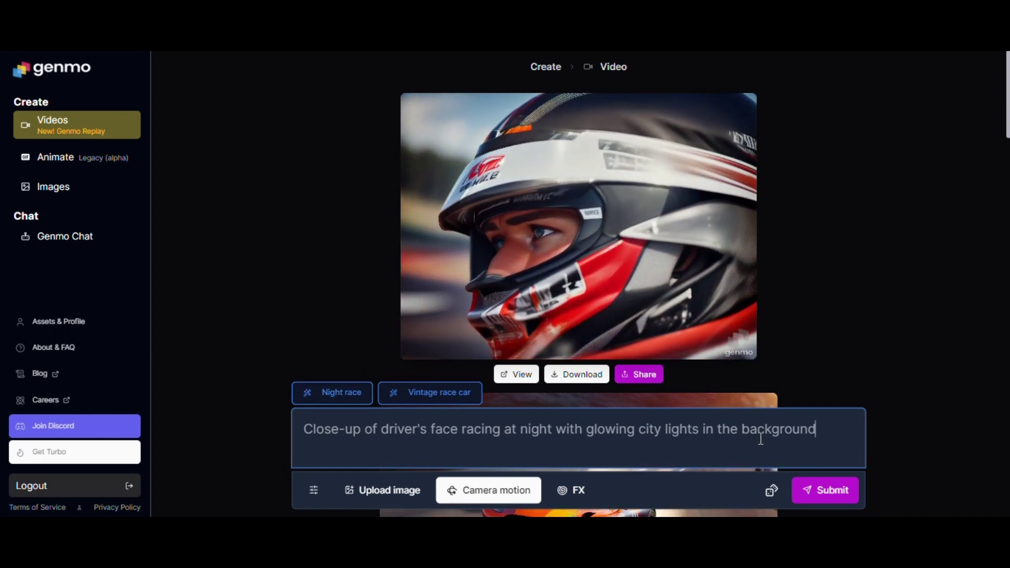
left_click(804, 489)
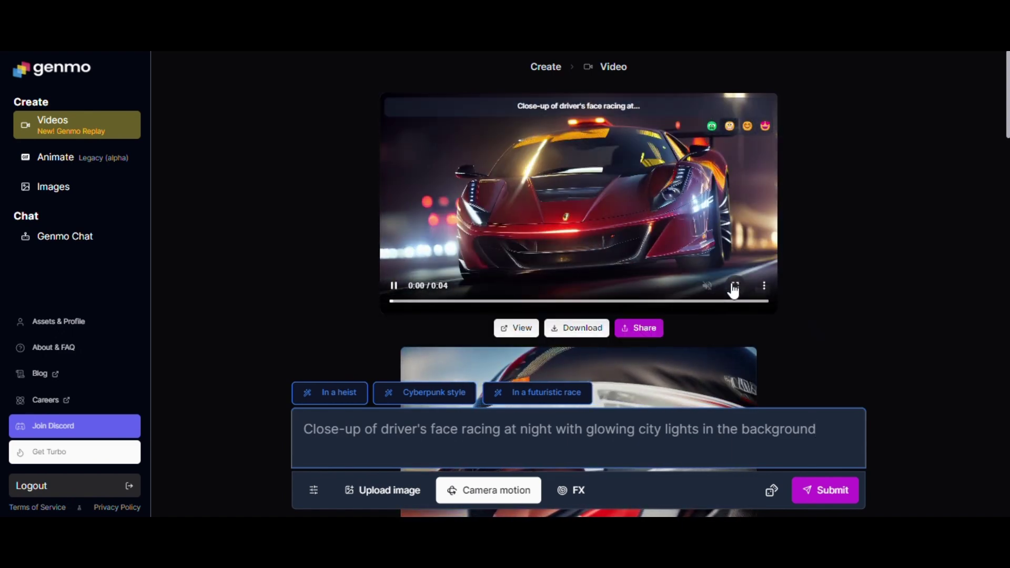
left_click(732, 285)
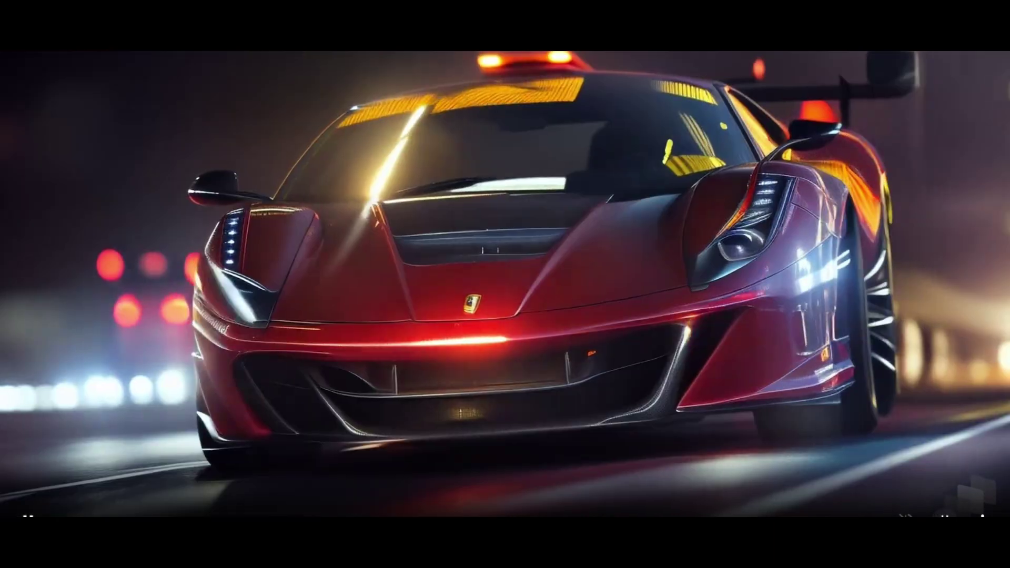
key("Escape")
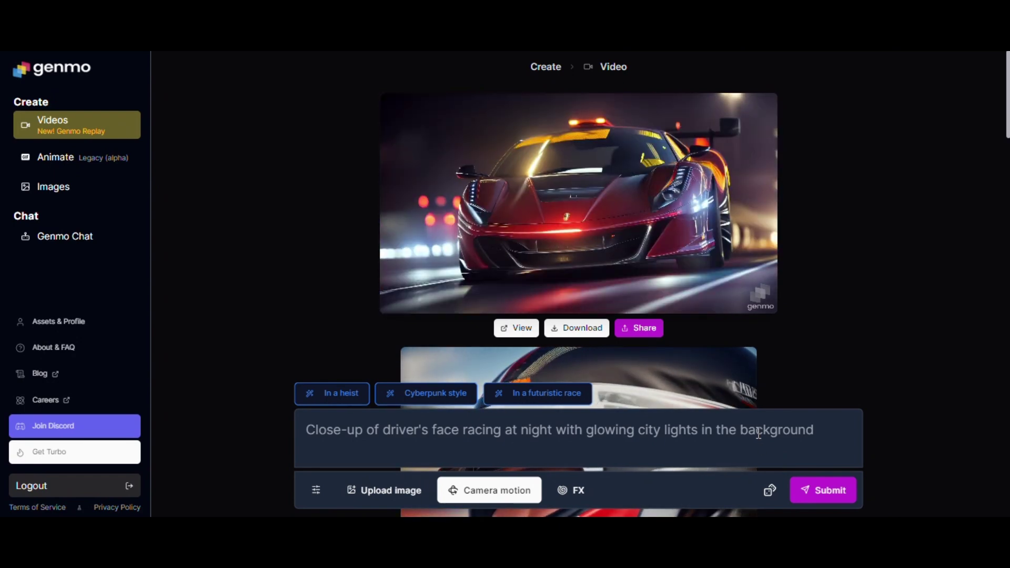
- Replace the whole video description with "a sky cloud in midnight" and generate a video from it
triple_click(758, 433)
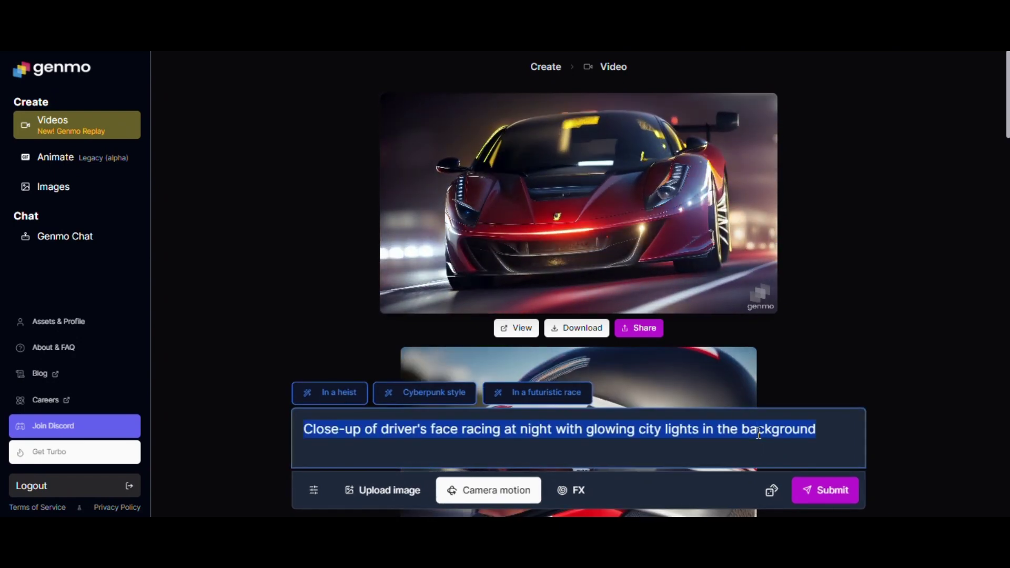
type("a sky")
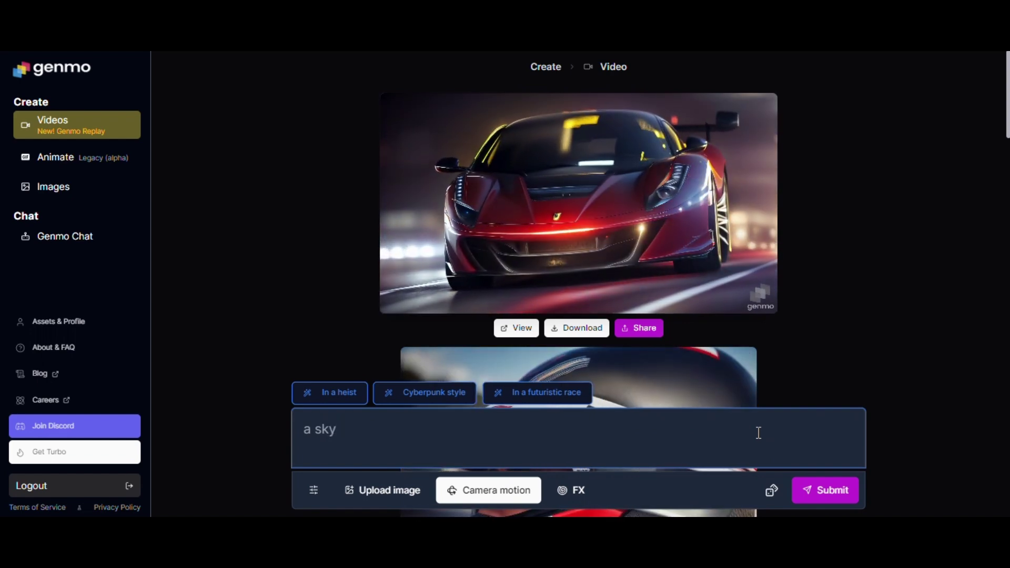
type(" cloud")
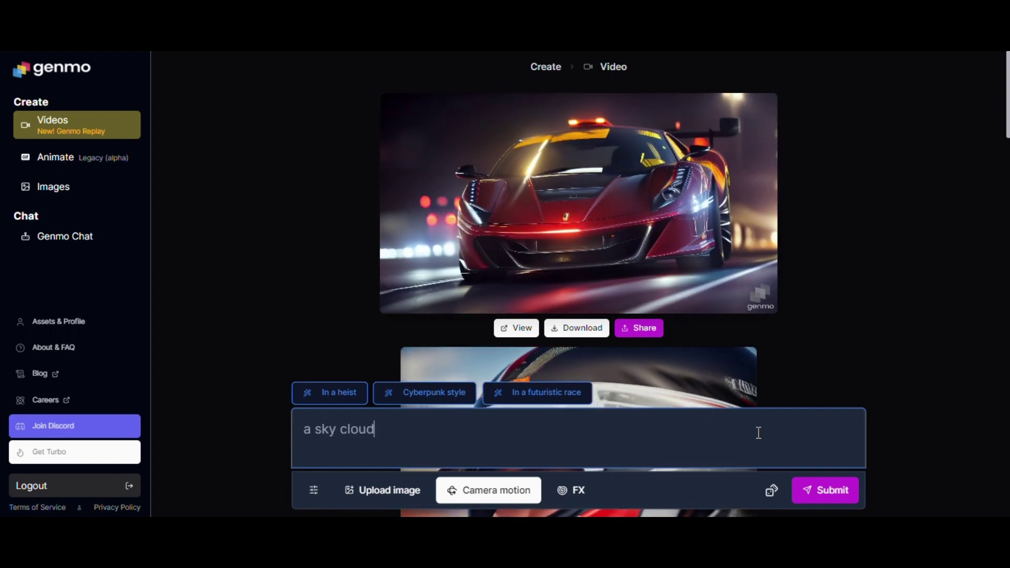
type(" in midnight")
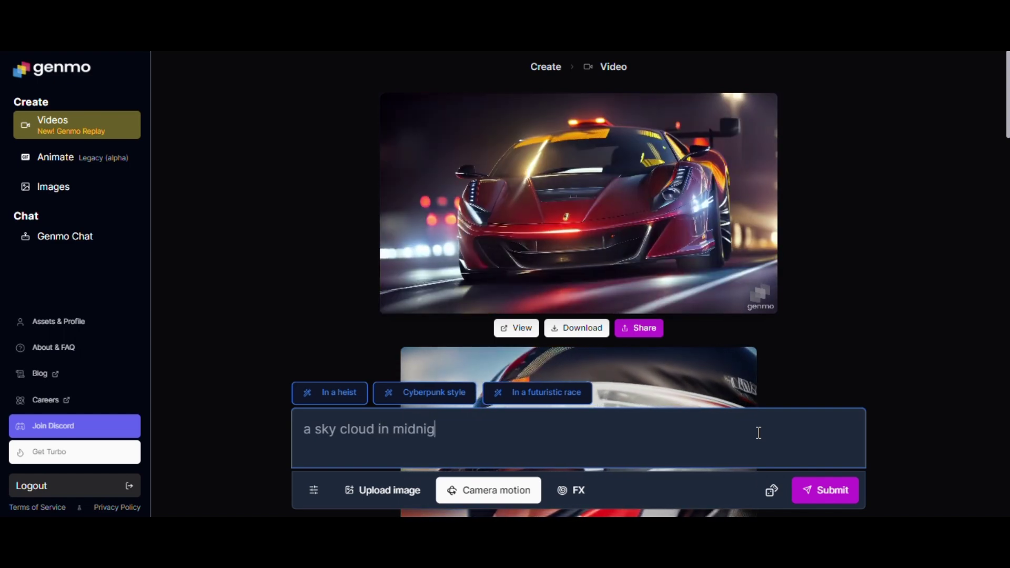
left_click(841, 499)
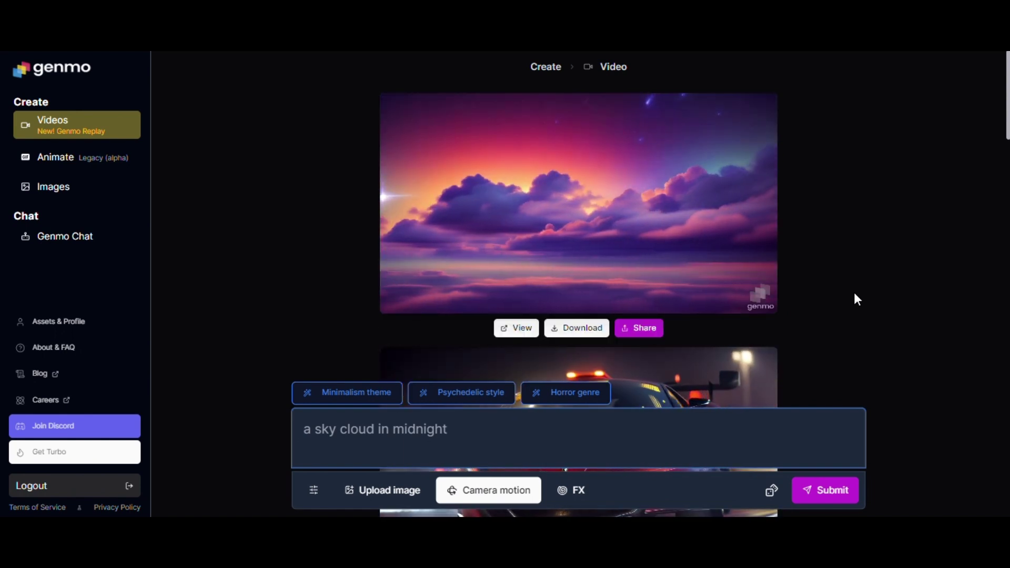
- Play the generated midnight sky cloud video full screen and exit the full-screen view
mouse_move(717, 253)
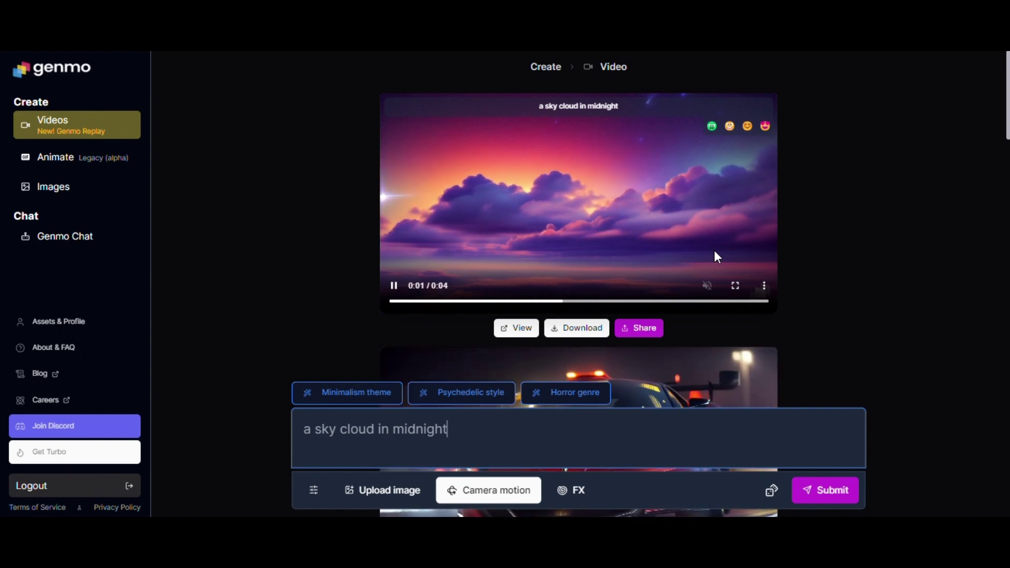
left_click(736, 285)
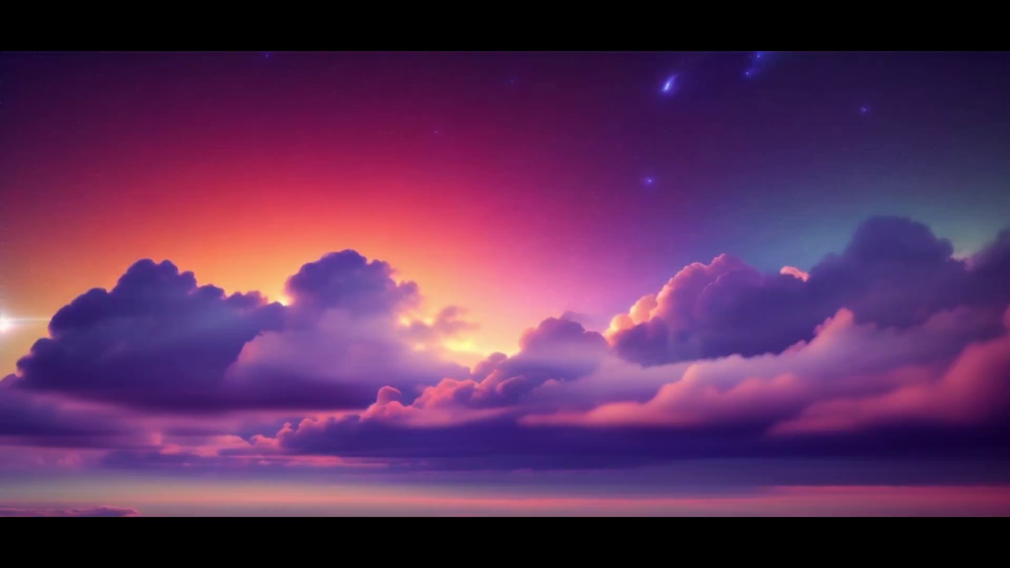
key("Escape")
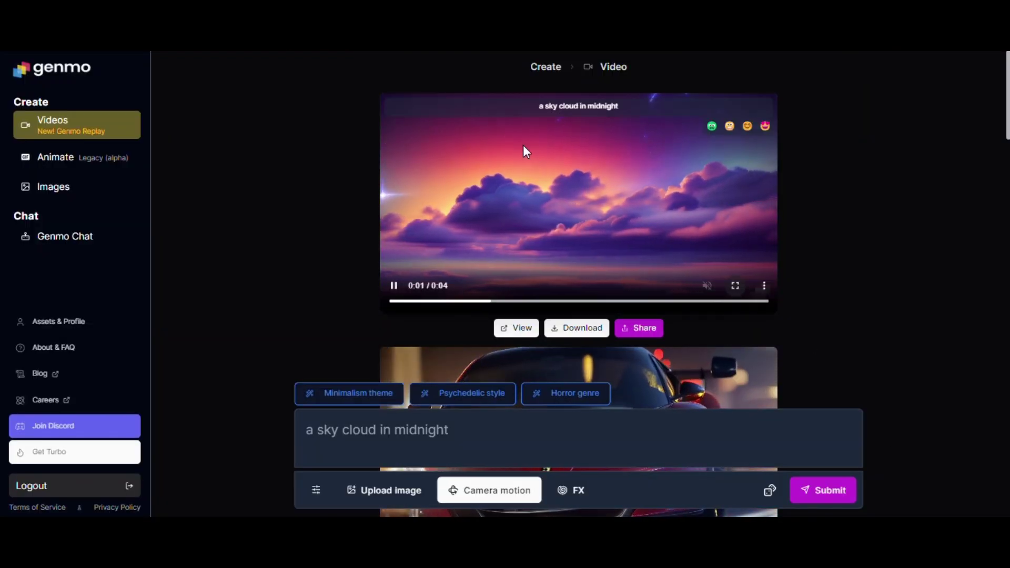